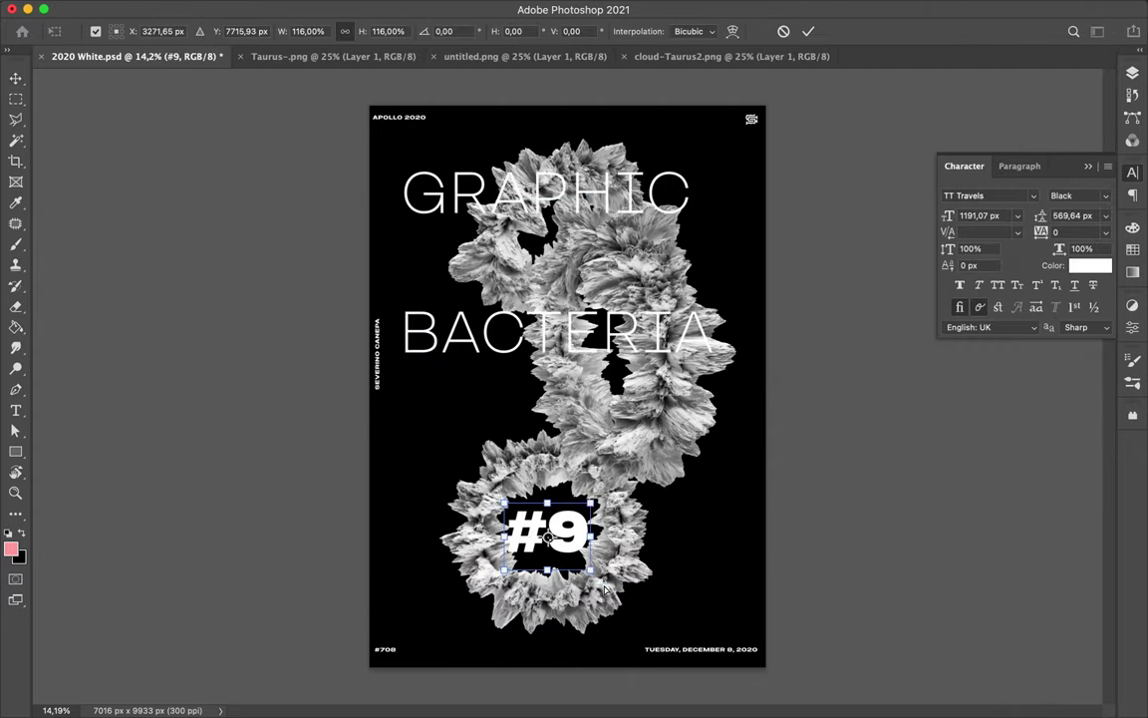
Step: Open BACTERIA's layer style, then reposition the GRAPHIC and BACTERIA text on the poster
{"action": "double_click", "coordinate": [1037, 230]}
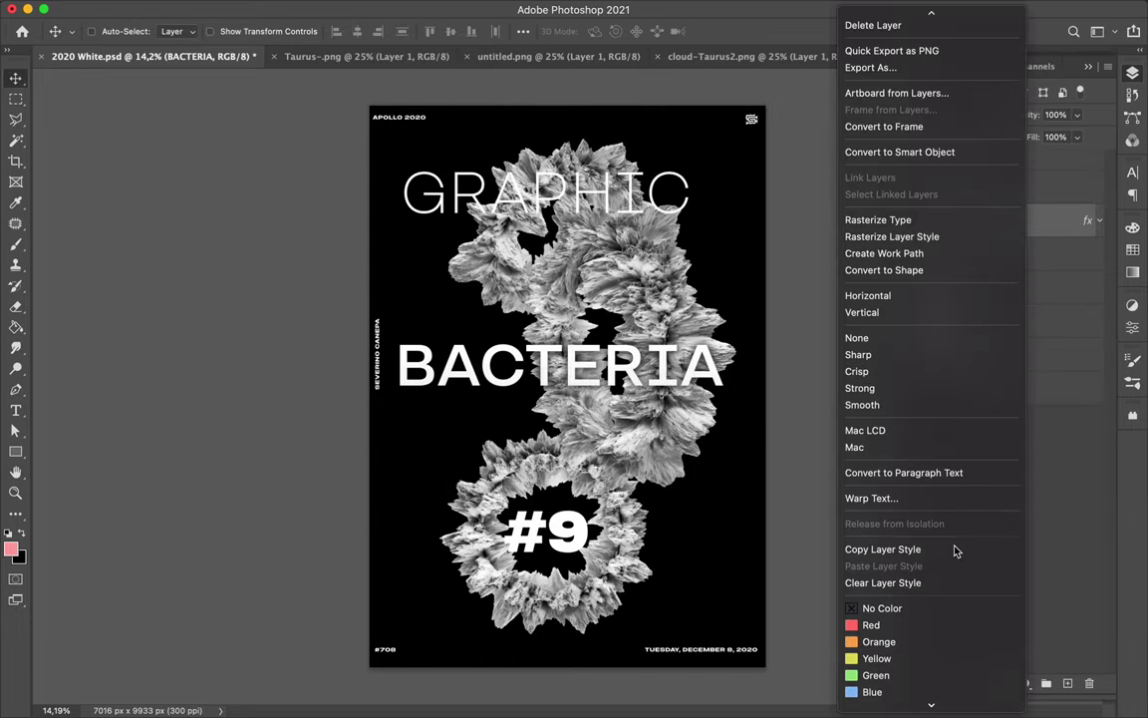
{"action": "left_click_drag", "start_coordinate": [617, 167], "coordinate": [637, 168]}
{"action": "left_click_drag", "start_coordinate": [975, 253], "coordinate": [982, 299]}
{"action": "left_click", "coordinate": [977, 219]}
{"action": "left_click_drag", "start_coordinate": [598, 361], "coordinate": [605, 306]}
Step: Centre GRAPHIC horizontally on the canvas and nudge #9 and BACTERIA into place
{"action": "left_click", "coordinate": [524, 31]}
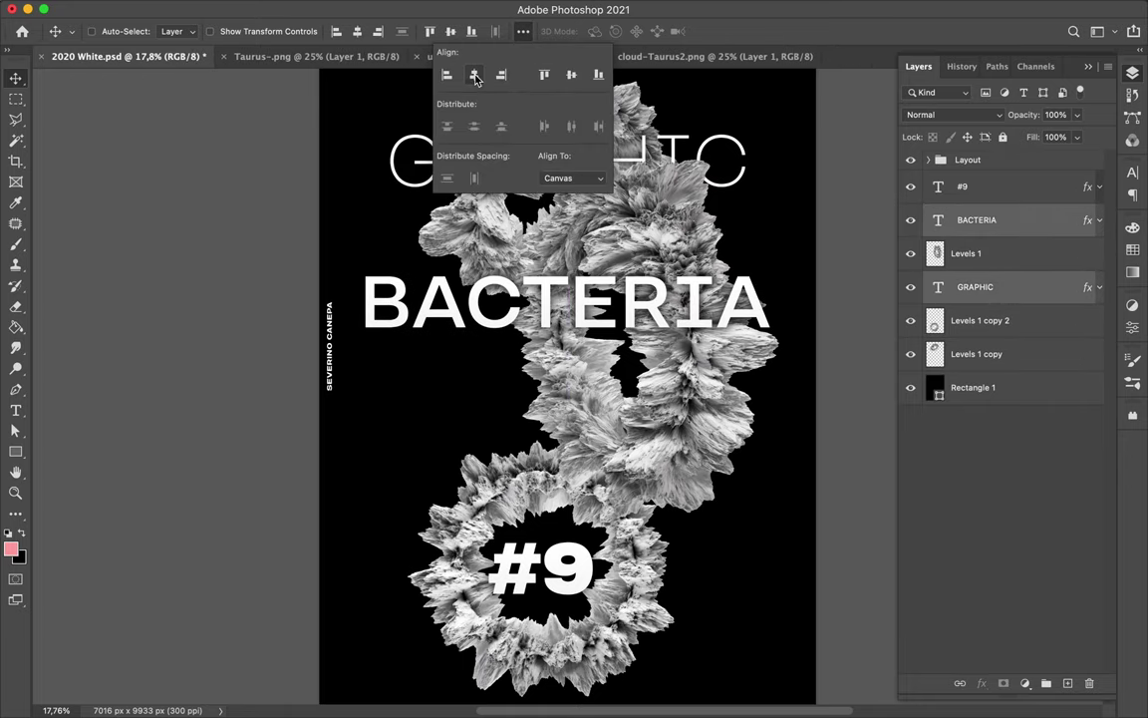
{"action": "left_click", "coordinate": [474, 76]}
{"action": "left_click", "coordinate": [962, 187]}
{"action": "left_click_drag", "start_coordinate": [583, 578], "coordinate": [583, 538]}
{"action": "left_click_drag", "start_coordinate": [550, 299], "coordinate": [550, 317]}
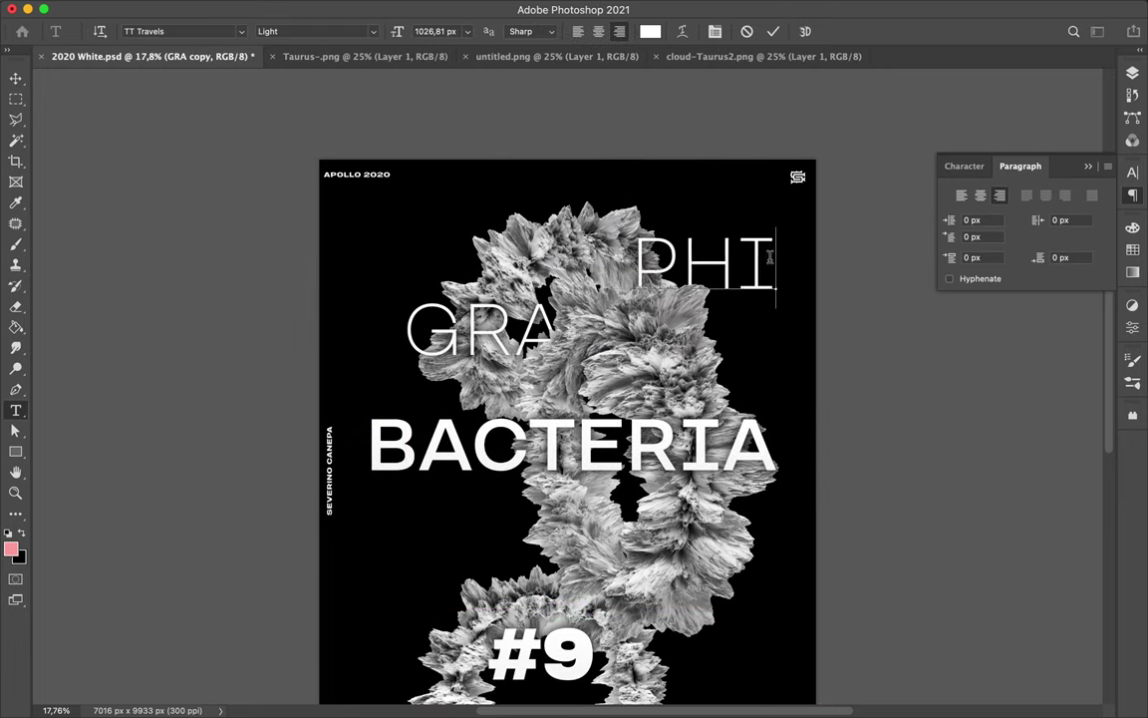
Step: Move GRA and BAC into position, then scale the whole layout up with Free Transform
{"action": "left_click_drag", "start_coordinate": [503, 323], "coordinate": [475, 262]}
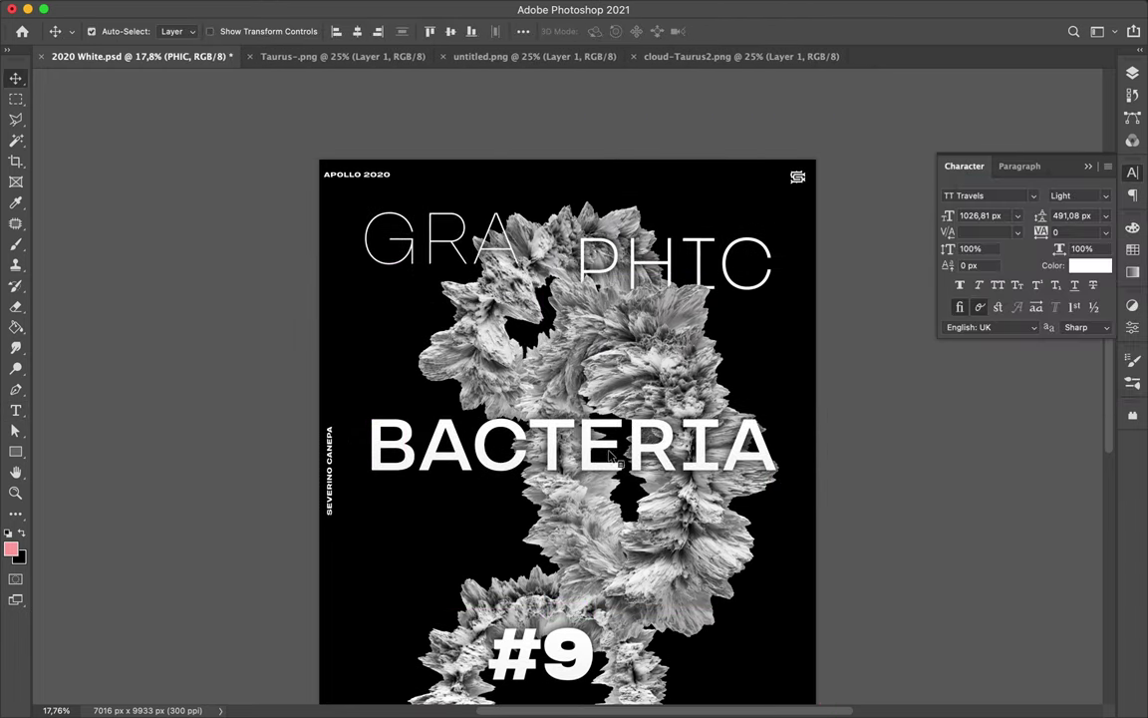
{"action": "left_click_drag", "start_coordinate": [460, 459], "coordinate": [521, 383]}
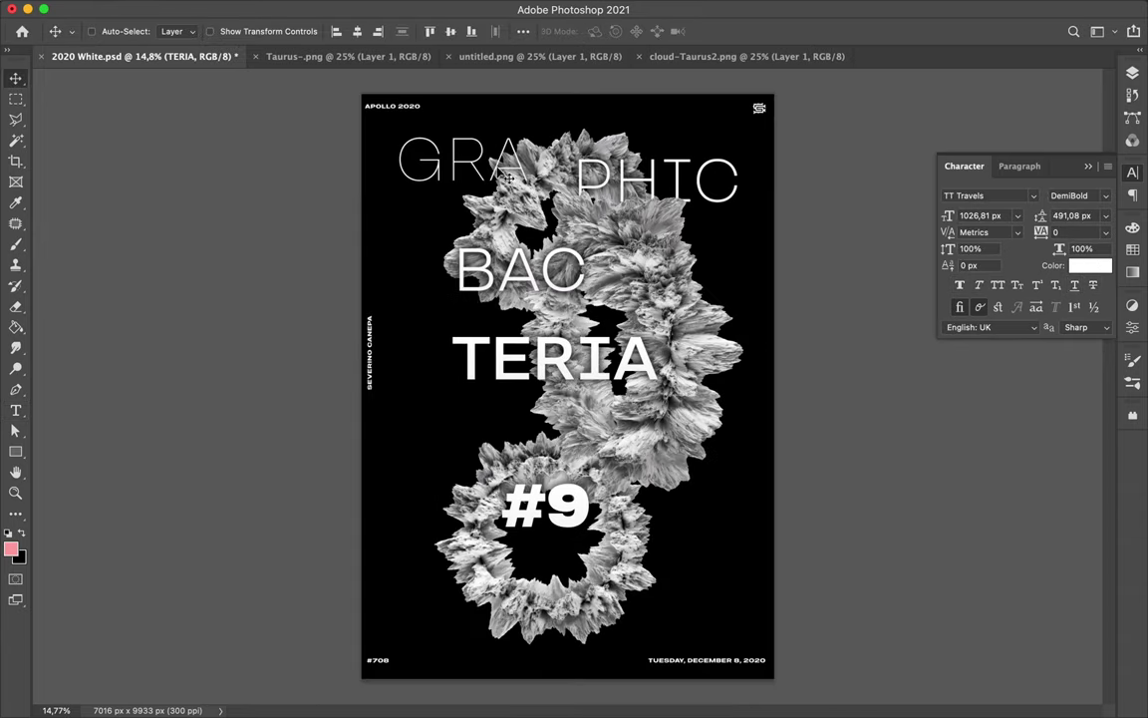
{"action": "key", "text": "ctrl+t"}
{"action": "left_click_drag", "start_coordinate": [559, 623], "coordinate": [559, 677]}
{"action": "key", "text": "Return"}
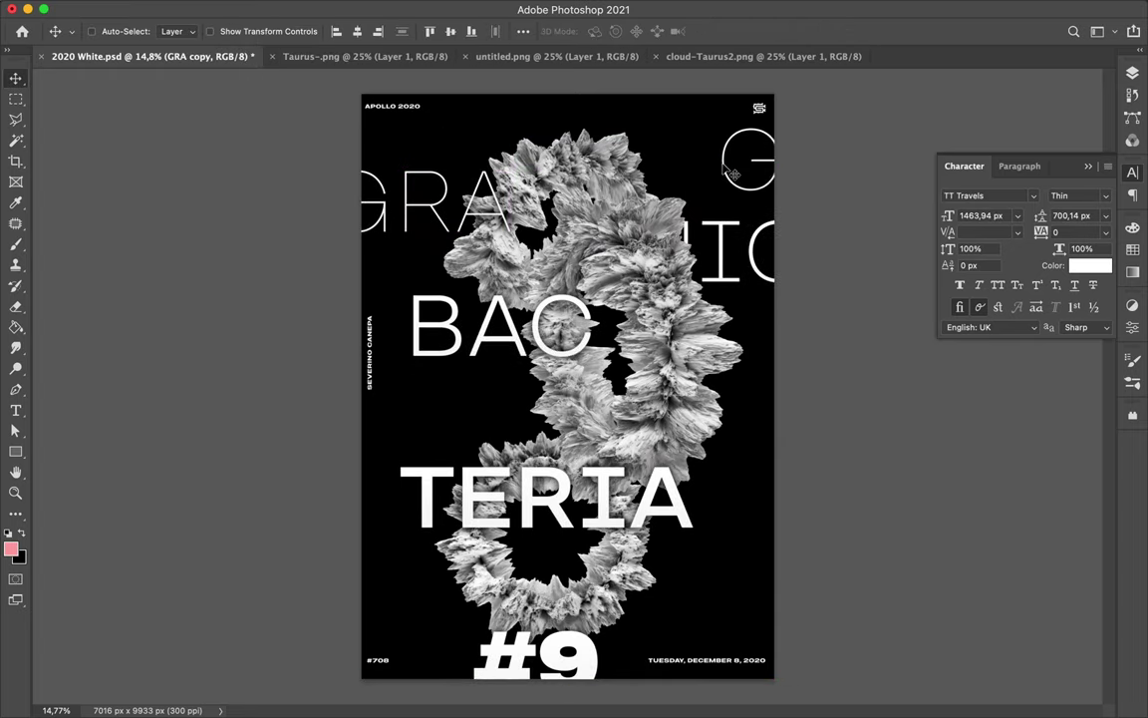
Step: Place a PHIC copy beside BAC and reposition TERIA, undoing two layout experiments
{"action": "mouse_move", "coordinate": [737, 236]}
{"action": "left_mouse_down"}
{"action": "mouse_move", "coordinate": [482, 341]}
{"action": "mouse_move", "coordinate": [794, 321]}
{"action": "left_mouse_up"}
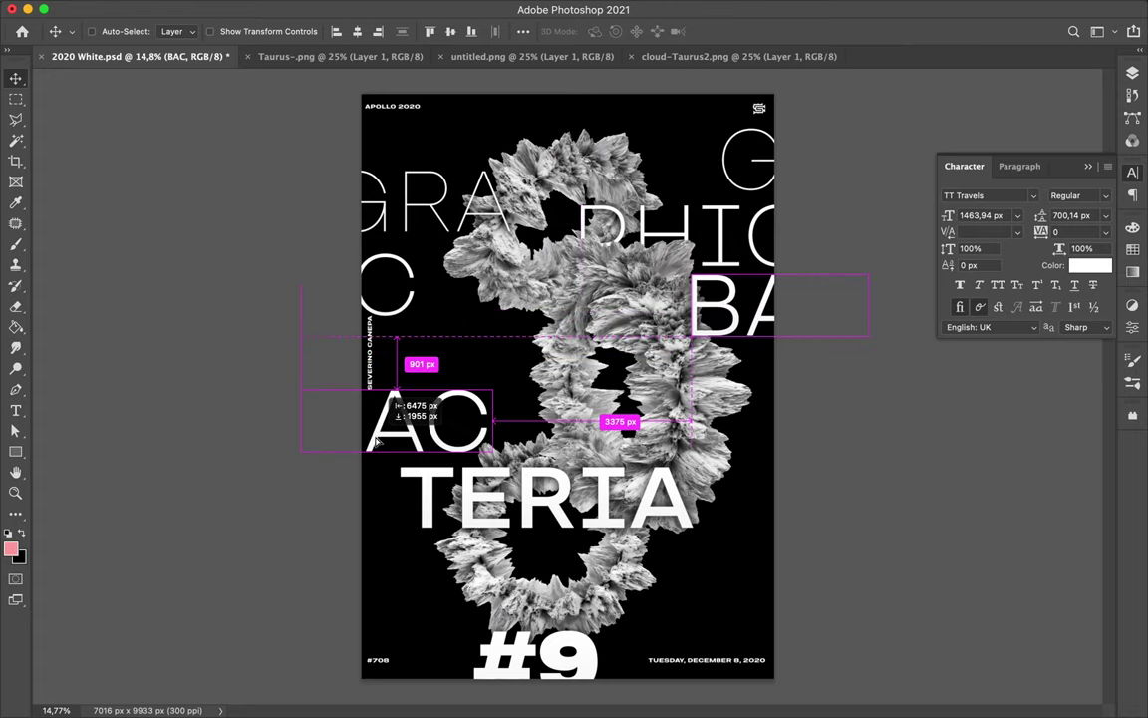
{"action": "mouse_move", "coordinate": [376, 442]}
{"action": "left_mouse_down"}
{"action": "mouse_move", "coordinate": [349, 384]}
{"action": "mouse_move", "coordinate": [369, 600]}
{"action": "left_mouse_up"}
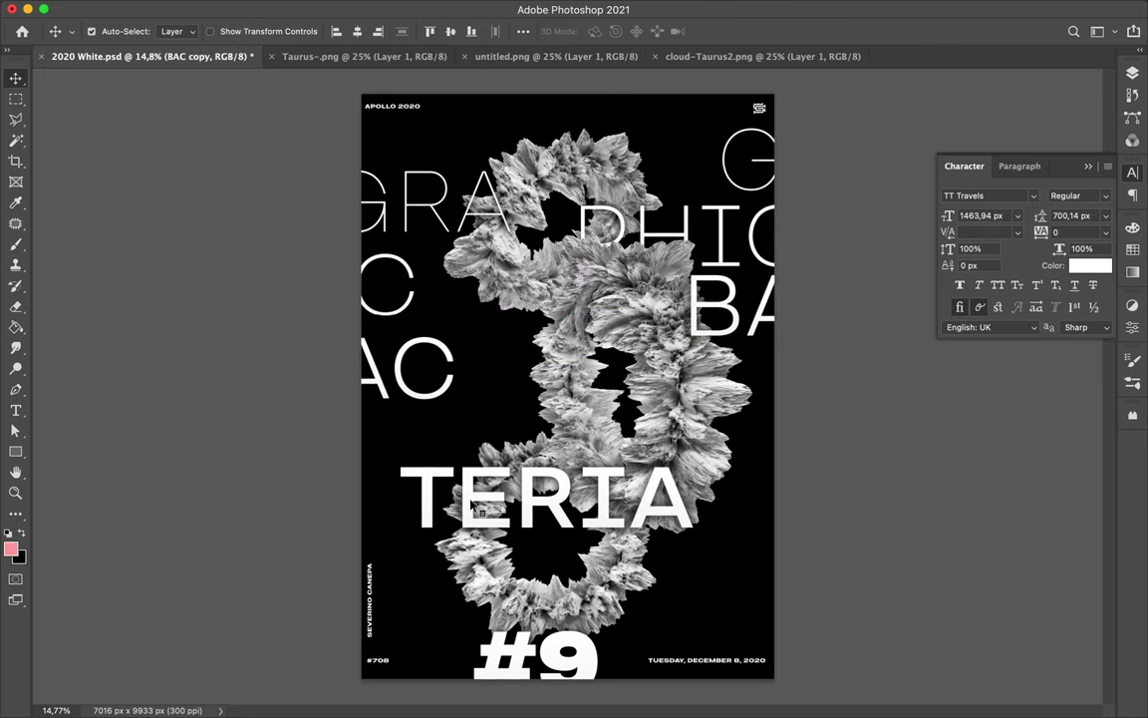
{"action": "left_click_drag", "start_coordinate": [471, 512], "coordinate": [658, 421]}
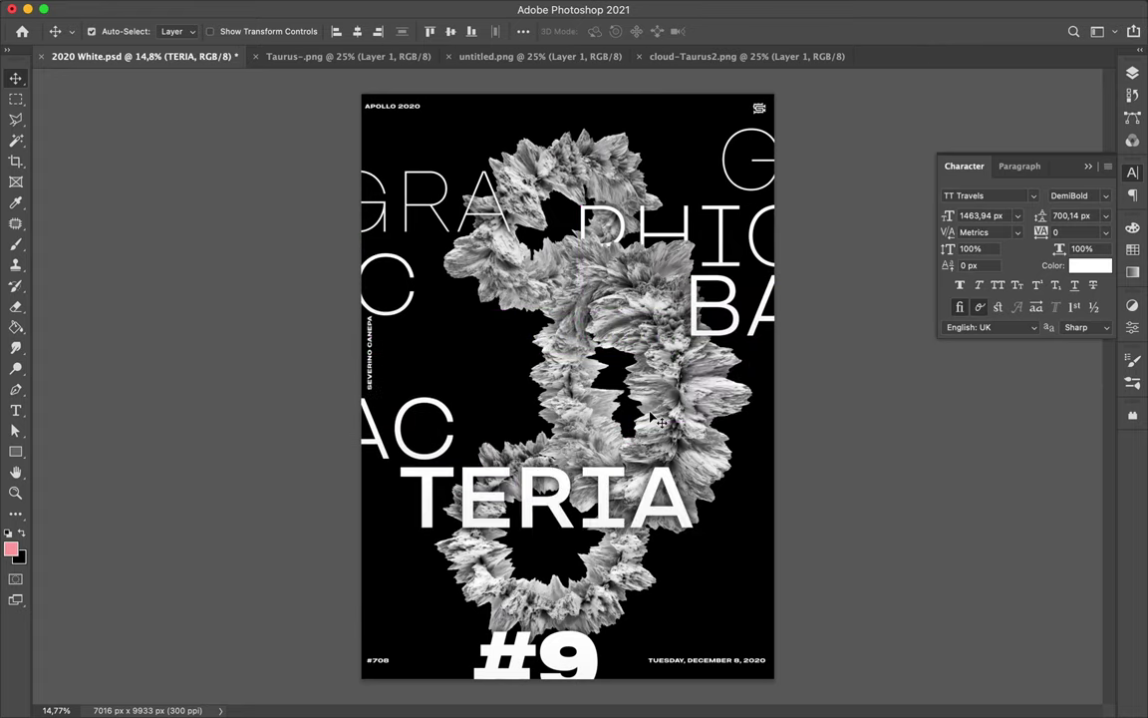
{"action": "key", "text": "ctrl+z"}
{"action": "key", "text": "ctrl+z"}
{"action": "key", "text": "ctrl+z"}
{"action": "key", "text": "ctrl+z"}
{"action": "key", "text": "ctrl+z"}
{"action": "key", "text": "ctrl+z"}
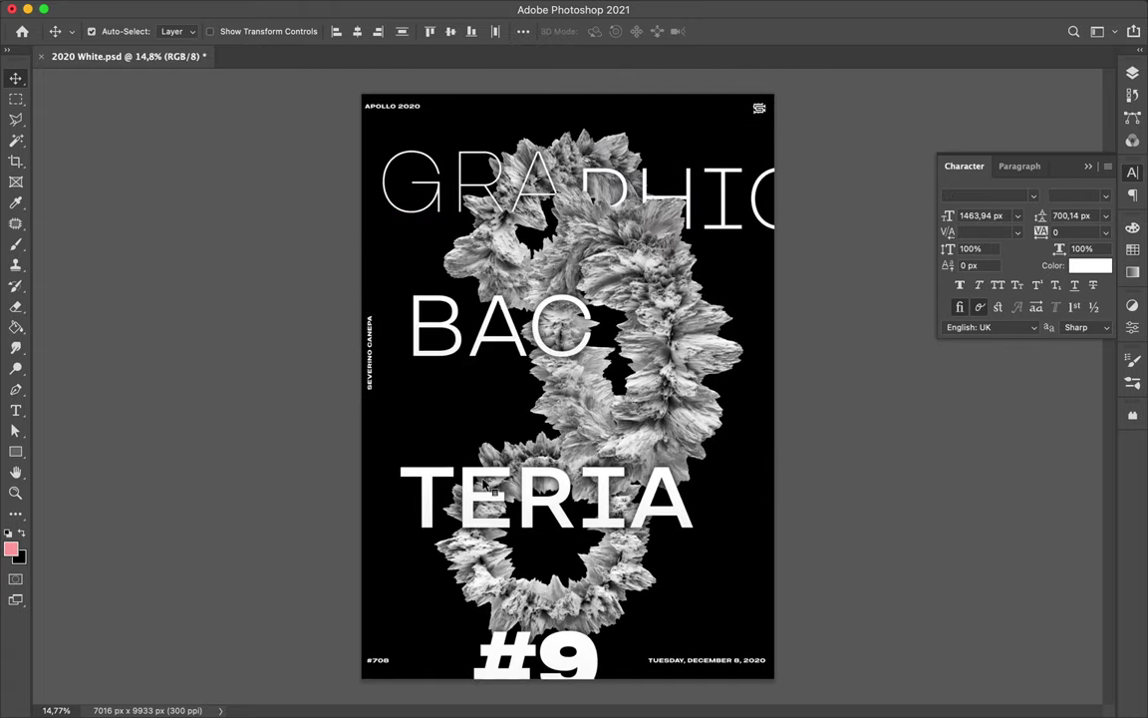
{"action": "key", "text": "ctrl+z"}
{"action": "key", "text": "ctrl+z"}
{"action": "key", "text": "ctrl+z"}
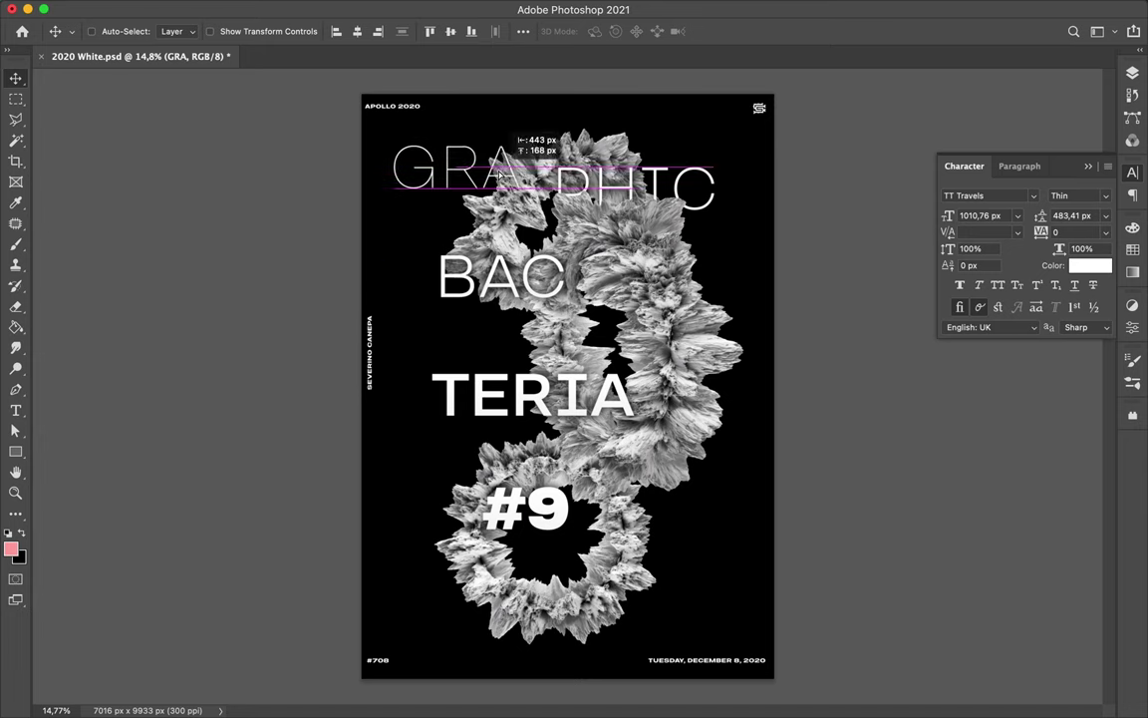
{"action": "scroll", "coordinate": [499, 173], "scroll_direction": "up", "scroll_amount": 3}
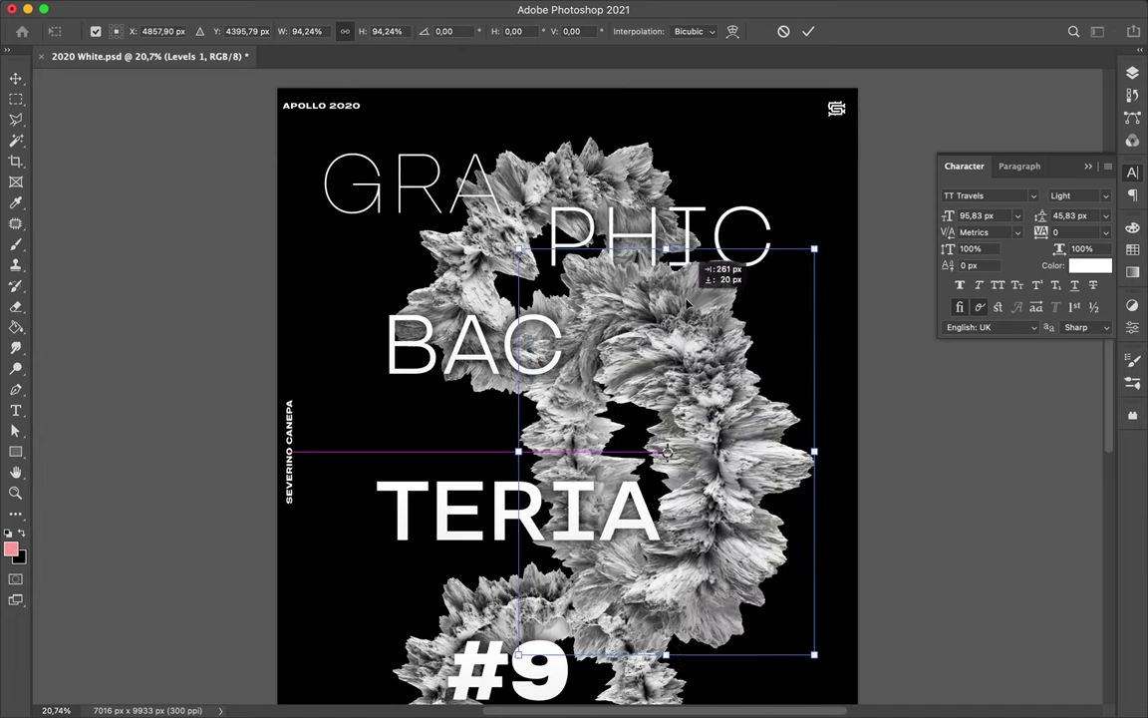
{"action": "left_click", "coordinate": [969, 387]}
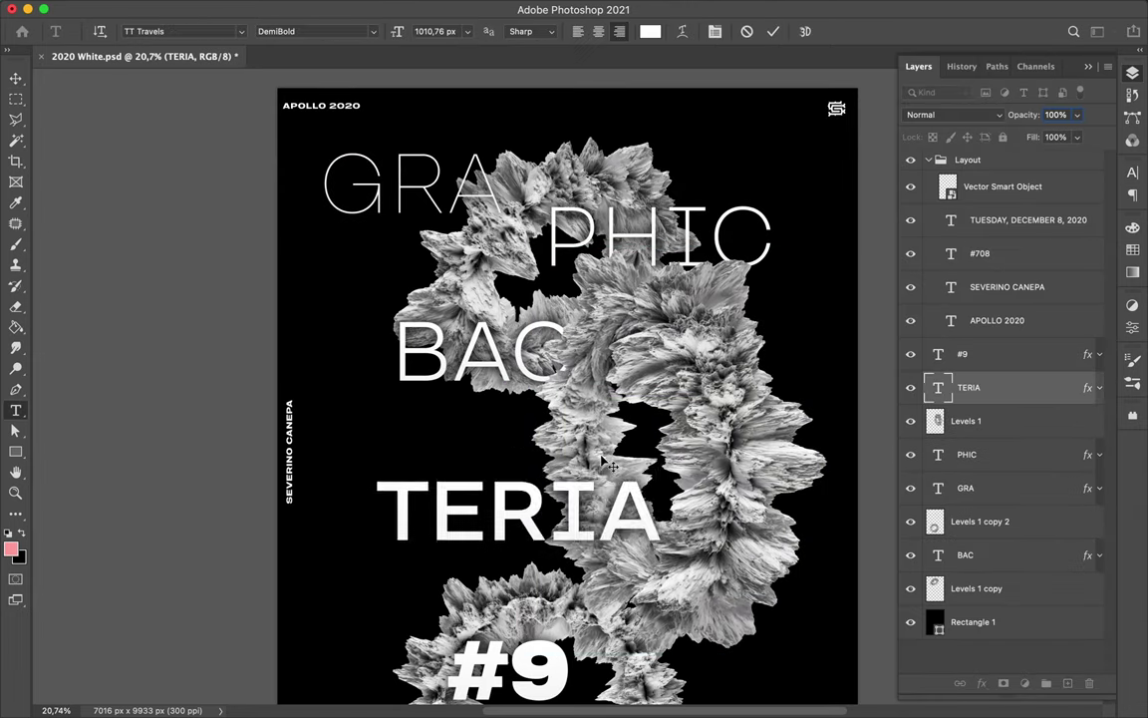
Step: Move TERIA toward BAC and tuck #9 beside TERIA beneath the artwork
{"action": "left_click_drag", "start_coordinate": [582, 511], "coordinate": [610, 454]}
{"action": "scroll", "coordinate": [610, 453], "scroll_direction": "up", "scroll_amount": 3}
{"action": "scroll", "coordinate": [598, 448], "scroll_direction": "down", "scroll_amount": 5}
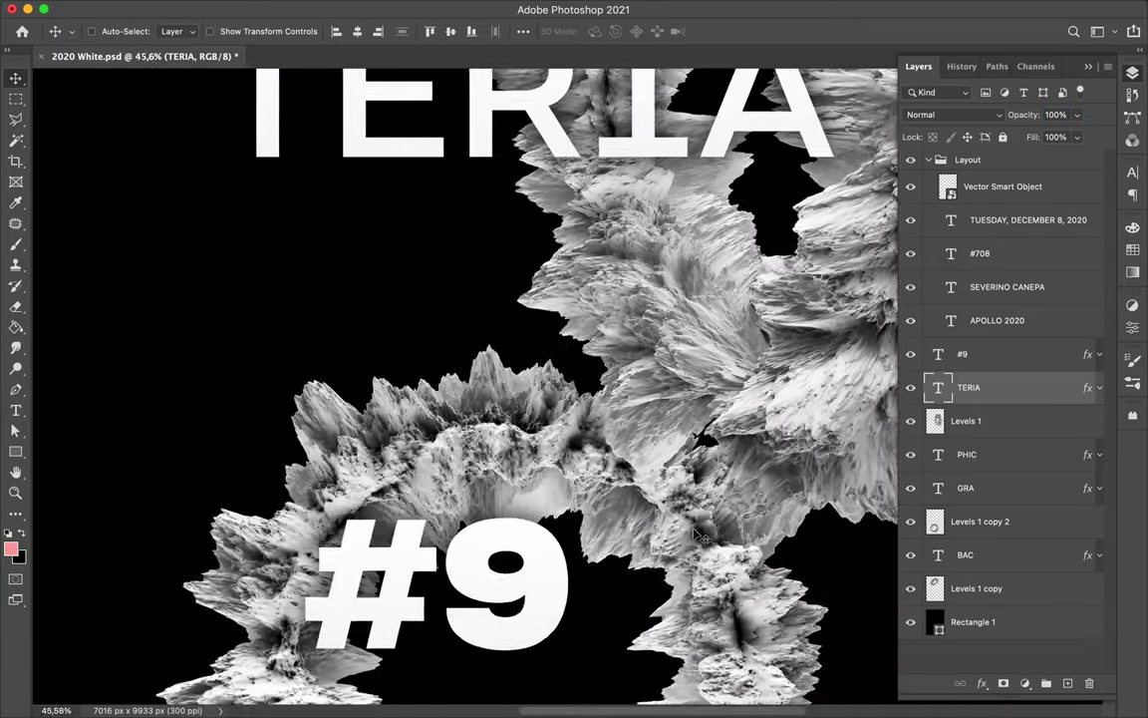
{"action": "scroll", "coordinate": [538, 512], "scroll_direction": "down", "scroll_amount": 3}
{"action": "left_click_drag", "start_coordinate": [538, 519], "coordinate": [710, 538]}
{"action": "scroll", "coordinate": [598, 499], "scroll_direction": "down", "scroll_amount": 5}
{"action": "left_click", "coordinate": [566, 383], "text": "super"}
{"action": "left_click_drag", "start_coordinate": [608, 538], "coordinate": [709, 499]}
{"action": "left_click_drag", "start_coordinate": [1096, 356], "coordinate": [1013, 528]}
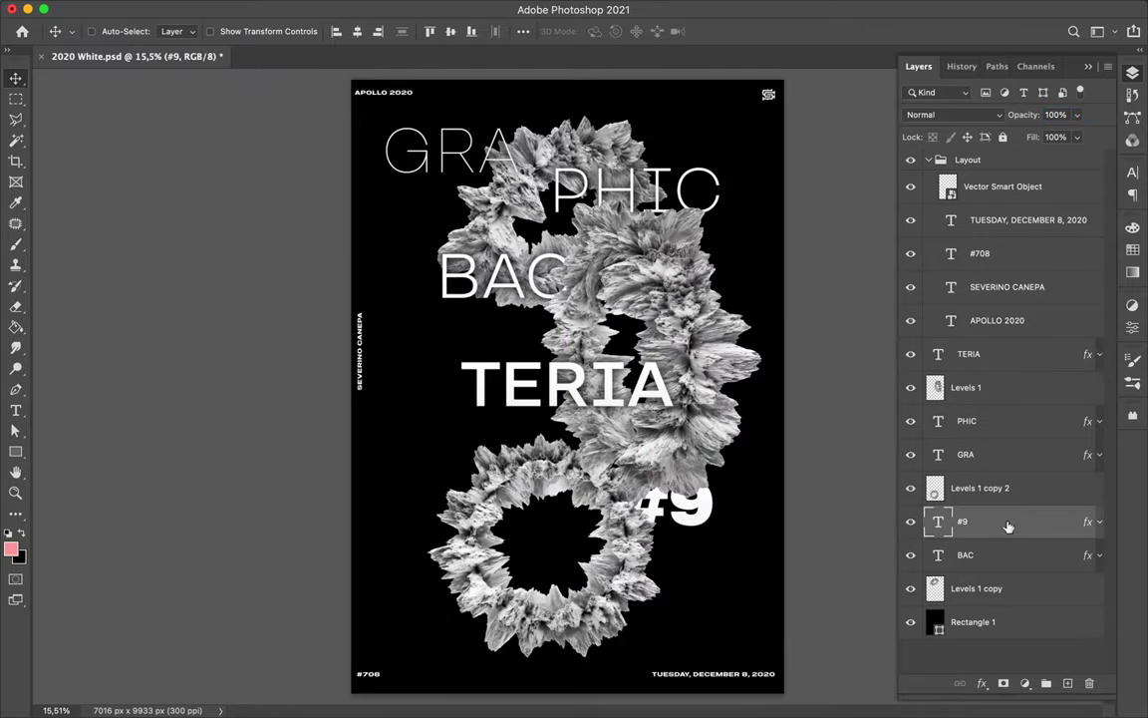
Step: Add a new Saturation-blended layer and pick a green foreground colour
{"action": "left_click", "coordinate": [1087, 385]}
{"action": "key", "text": "super+alt+shift+n"}
{"action": "left_click", "coordinate": [928, 114]}
{"action": "left_click", "coordinate": [931, 522]}
{"action": "key", "text": "i"}
{"action": "left_click", "coordinate": [11, 549]}
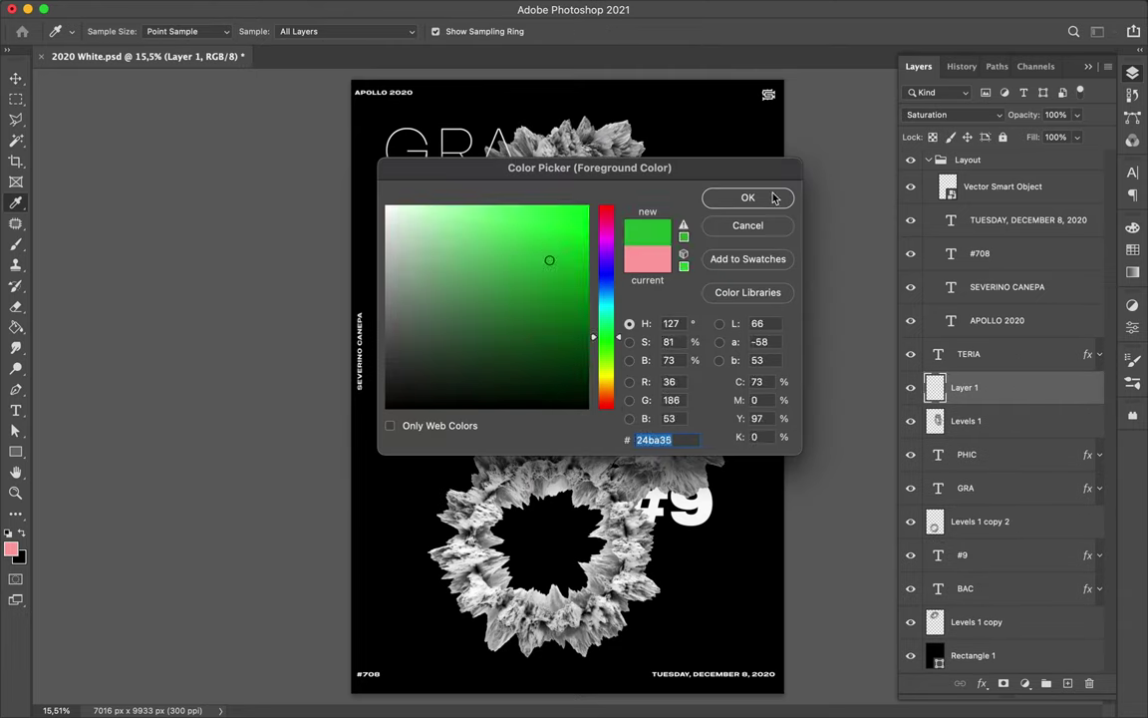
Step: Paint colour onto the upper shape and clip the colour layer to it
{"action": "left_click", "coordinate": [776, 195]}
{"action": "key", "text": "b"}
{"action": "left_click_drag", "start_coordinate": [703, 334], "coordinate": [740, 321]}
{"action": "scroll", "coordinate": [754, 387], "scroll_direction": "up", "scroll_amount": 3}
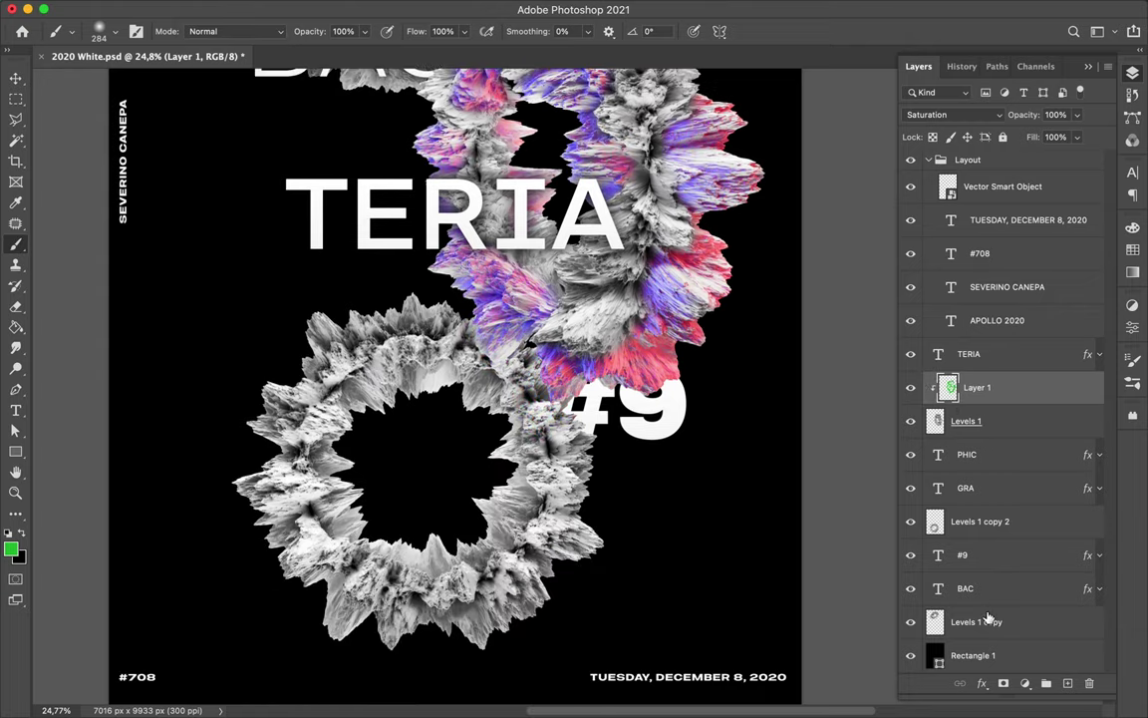
{"action": "right_click", "coordinate": [985, 520]}
Step: Add another Saturation-blended colour layer and move Layer 3 below BAC
{"action": "key", "text": "ctrl+alt+shift+e"}
{"action": "left_click", "coordinate": [952, 115]}
{"action": "left_click", "coordinate": [929, 522]}
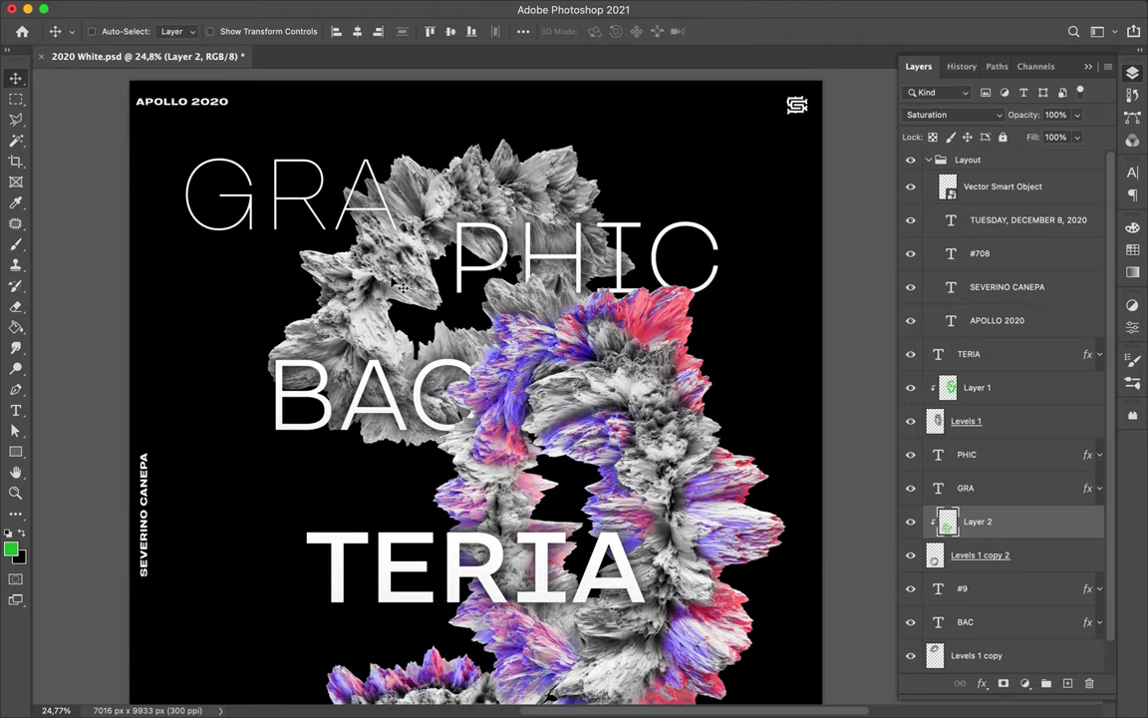
{"action": "left_click_drag", "start_coordinate": [977, 489], "coordinate": [982, 626]}
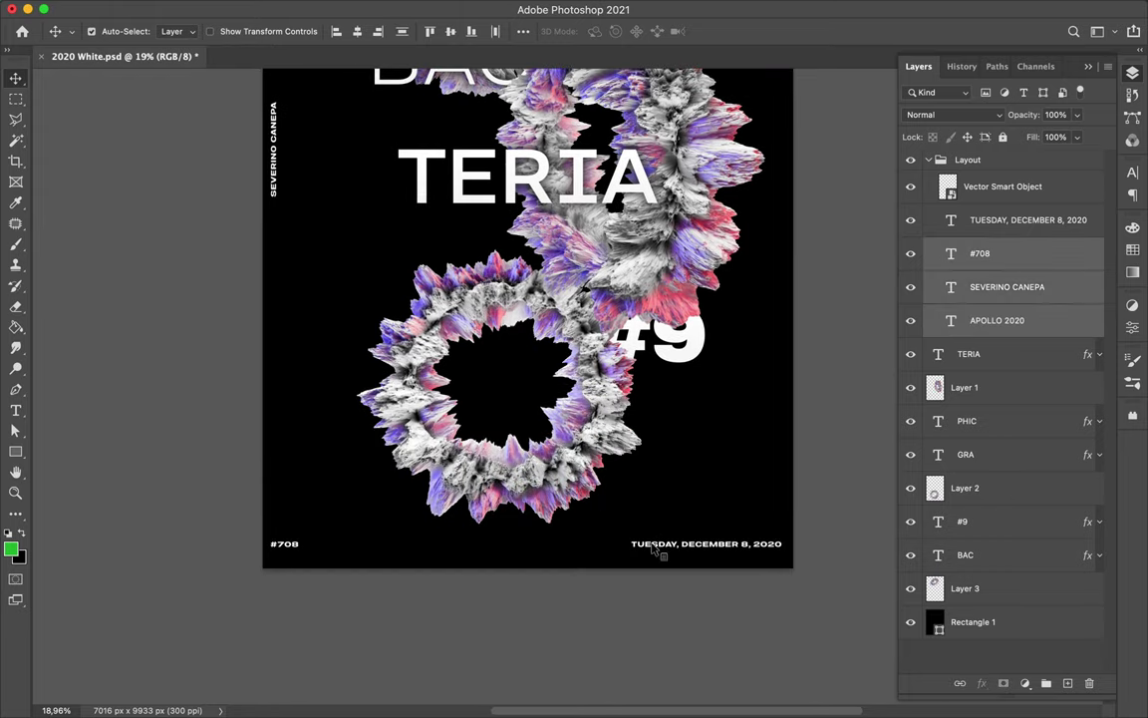
{"action": "scroll", "coordinate": [756, 380], "scroll_direction": "up", "scroll_amount": 2}
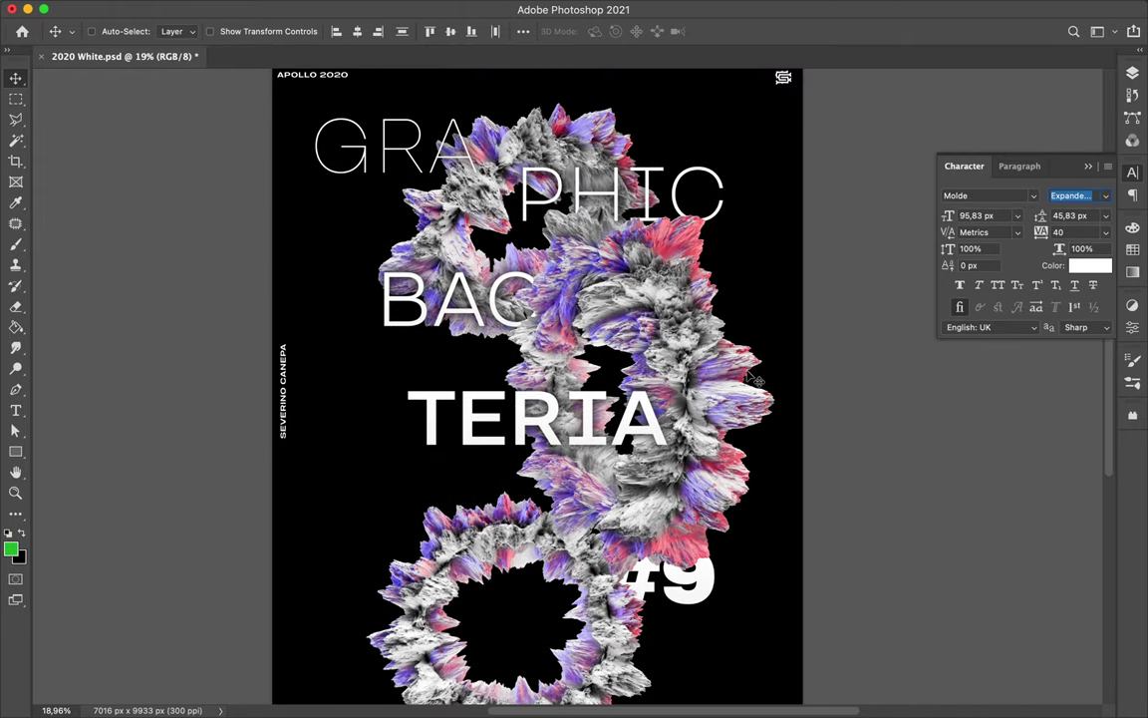
Step: Load the shape's outline as a selection, rasterize TERIA and add a layer mask to it
{"action": "left_click", "coordinate": [965, 589]}
{"action": "key", "text": "m"}
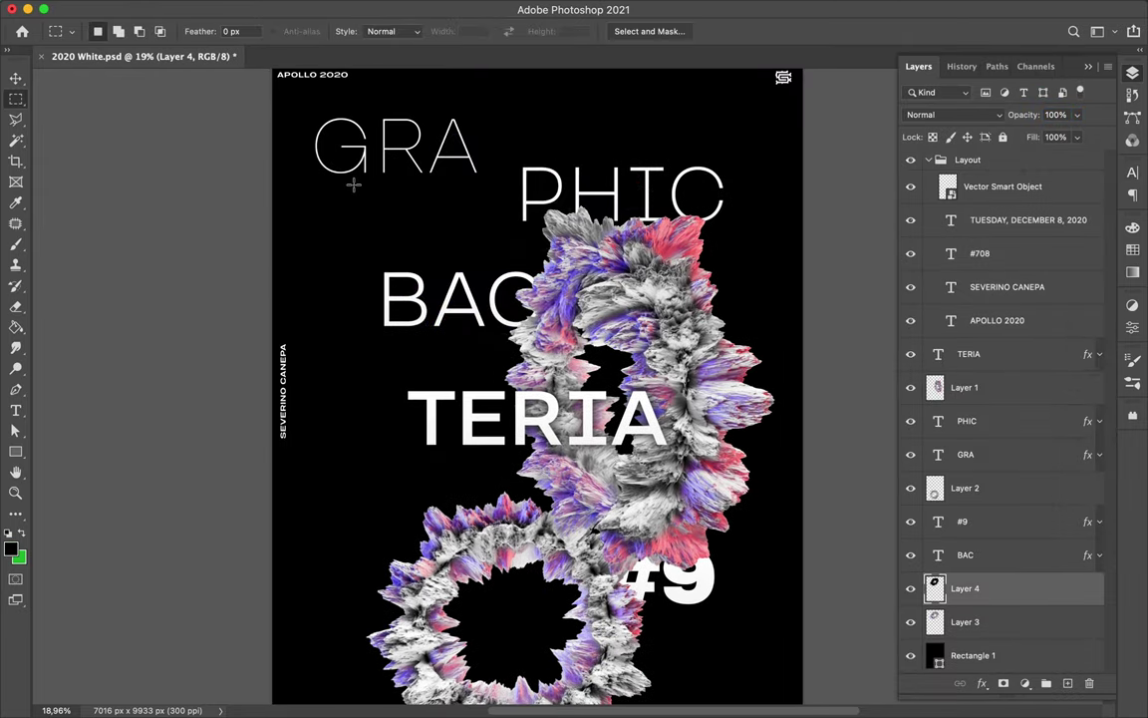
{"action": "left_click", "coordinate": [373, 9]}
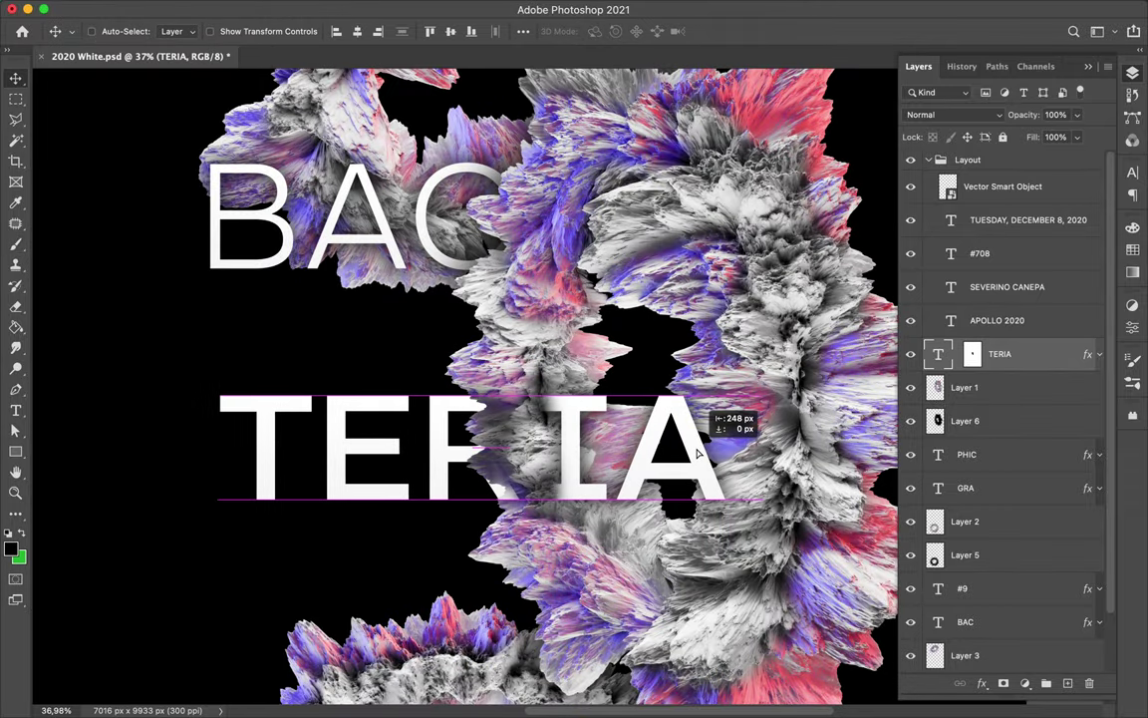
{"action": "left_click", "coordinate": [935, 386], "text": "ctrl"}
{"action": "key", "text": "e"}
{"action": "right_click", "coordinate": [1032, 364]}
{"action": "left_click", "coordinate": [857, 329]}
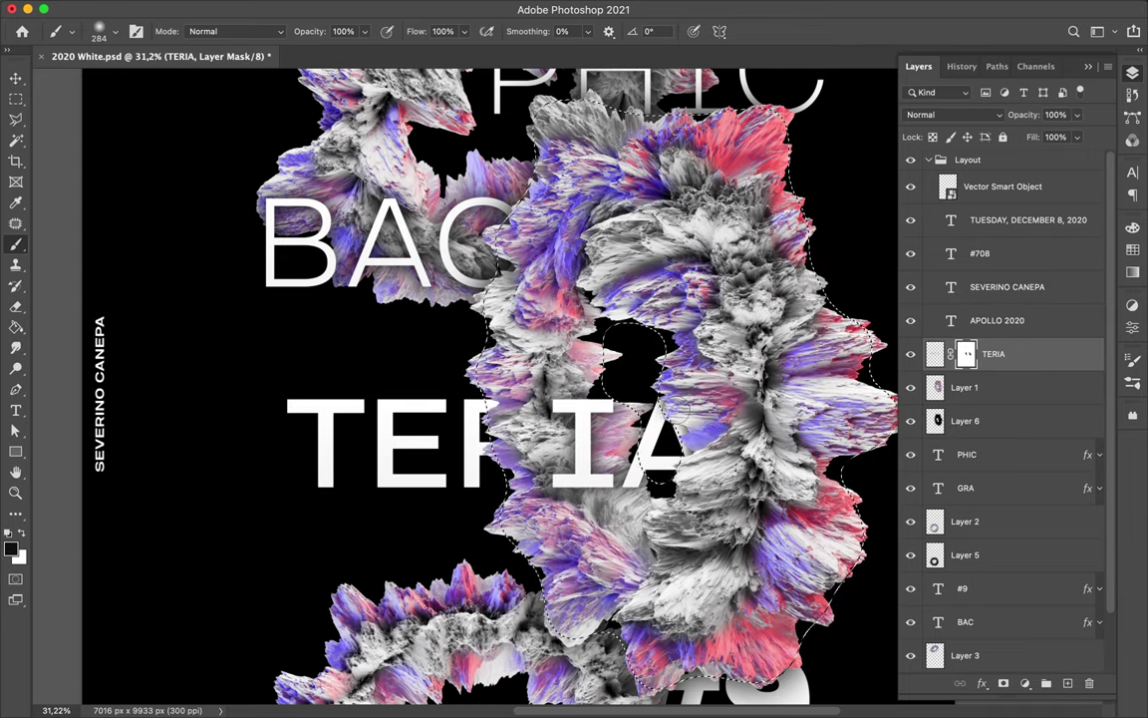
Step: Rasterize the BAC text layer and add a layer mask
{"action": "key", "text": "m"}
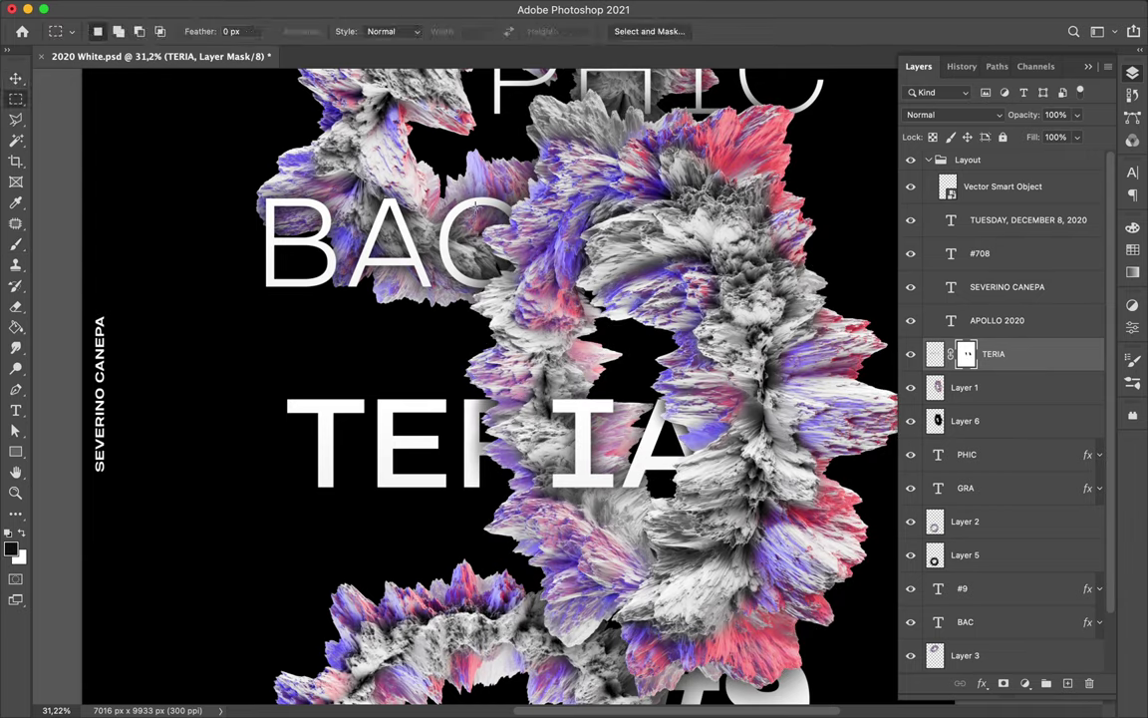
{"action": "key", "text": "v"}
{"action": "left_click", "coordinate": [464, 214]}
{"action": "right_click", "coordinate": [1017, 627]}
{"action": "left_click", "coordinate": [797, 259]}
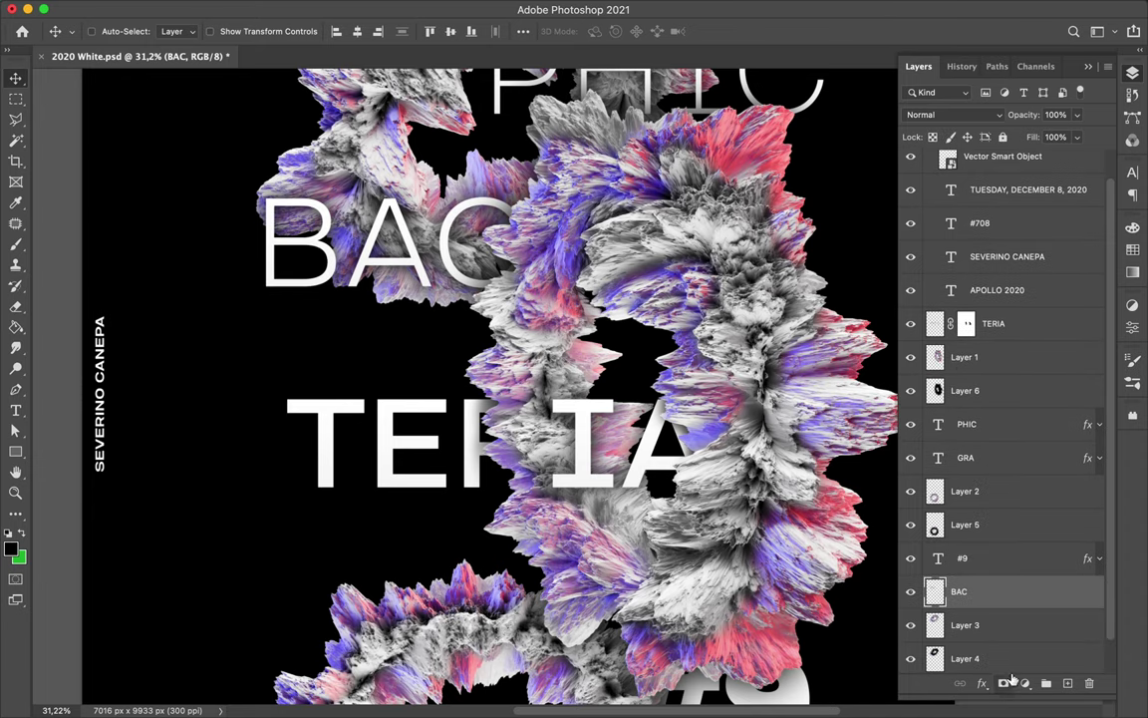
{"action": "key", "text": "b"}
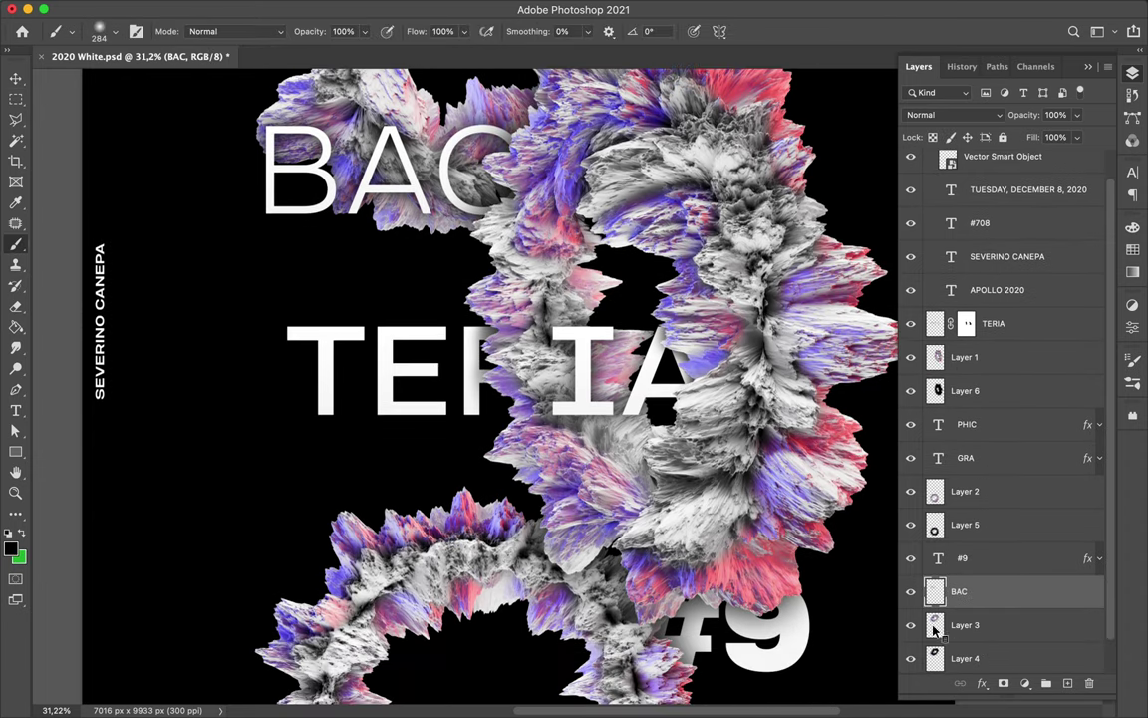
{"action": "key", "text": "v"}
{"action": "left_click", "coordinate": [1003, 683]}
Step: Paint black on BAC's mask to hide parts of its letters behind the shape
{"action": "left_click", "coordinate": [935, 621], "text": "ctrl"}
{"action": "key", "text": "ctrl+0"}
{"action": "scroll", "coordinate": [578, 291], "scroll_direction": "up", "scroll_amount": 3}
{"action": "left_click", "coordinate": [966, 387]}
{"action": "key", "text": "e"}
{"action": "key", "text": "b"}
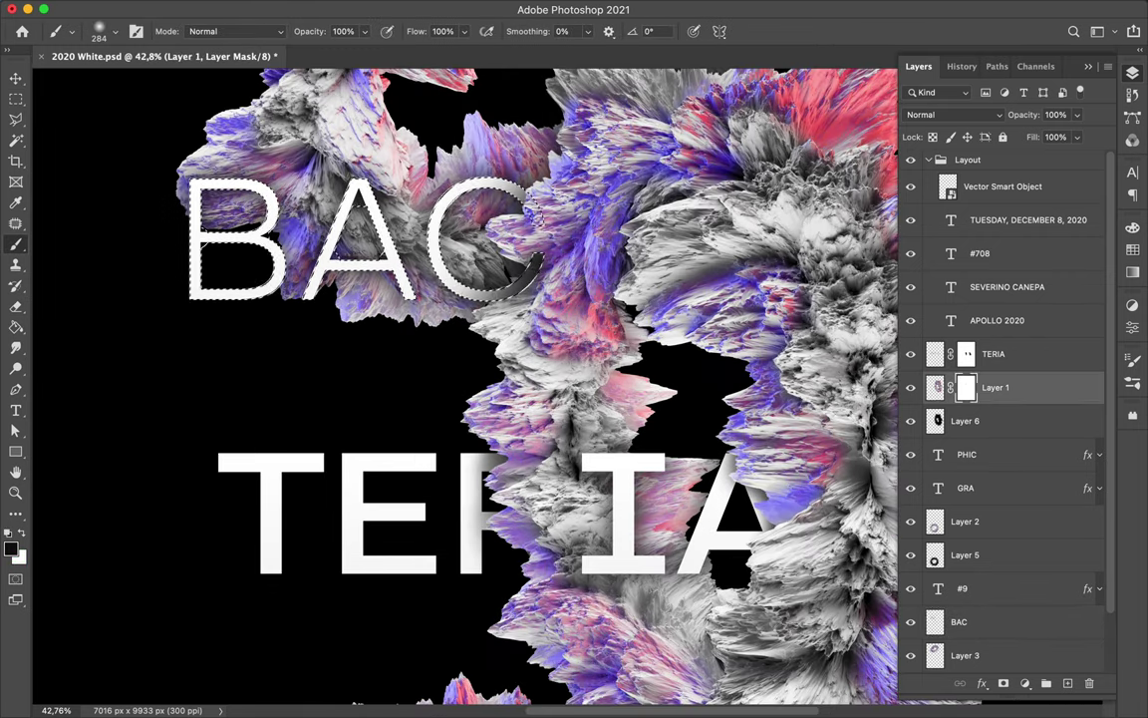
{"action": "key", "text": "m"}
{"action": "key", "text": "alt+bracketleft"}
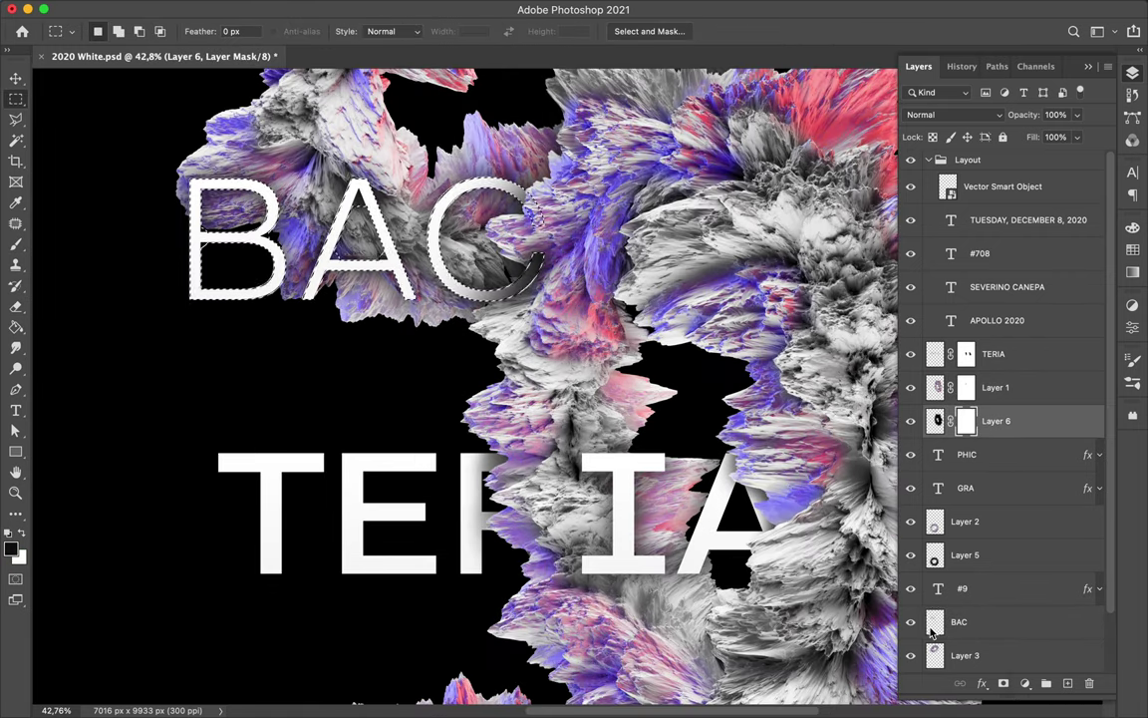
{"action": "key", "text": "b"}
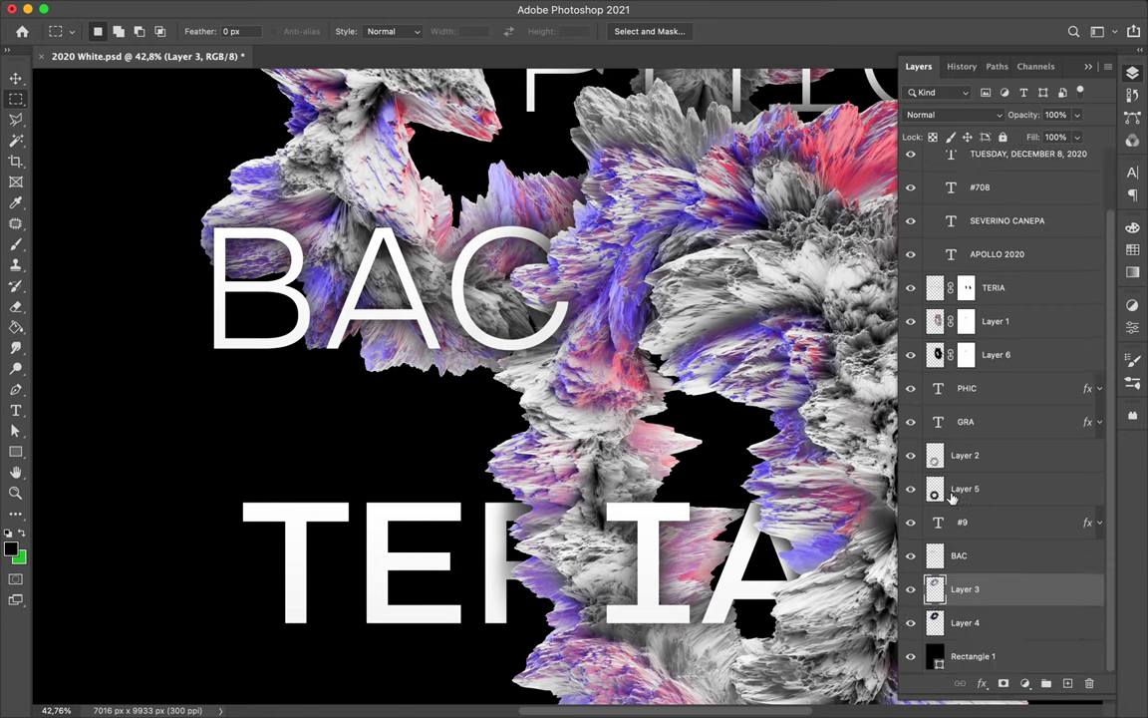
{"action": "left_click_drag", "start_coordinate": [965, 589], "coordinate": [965, 556]}
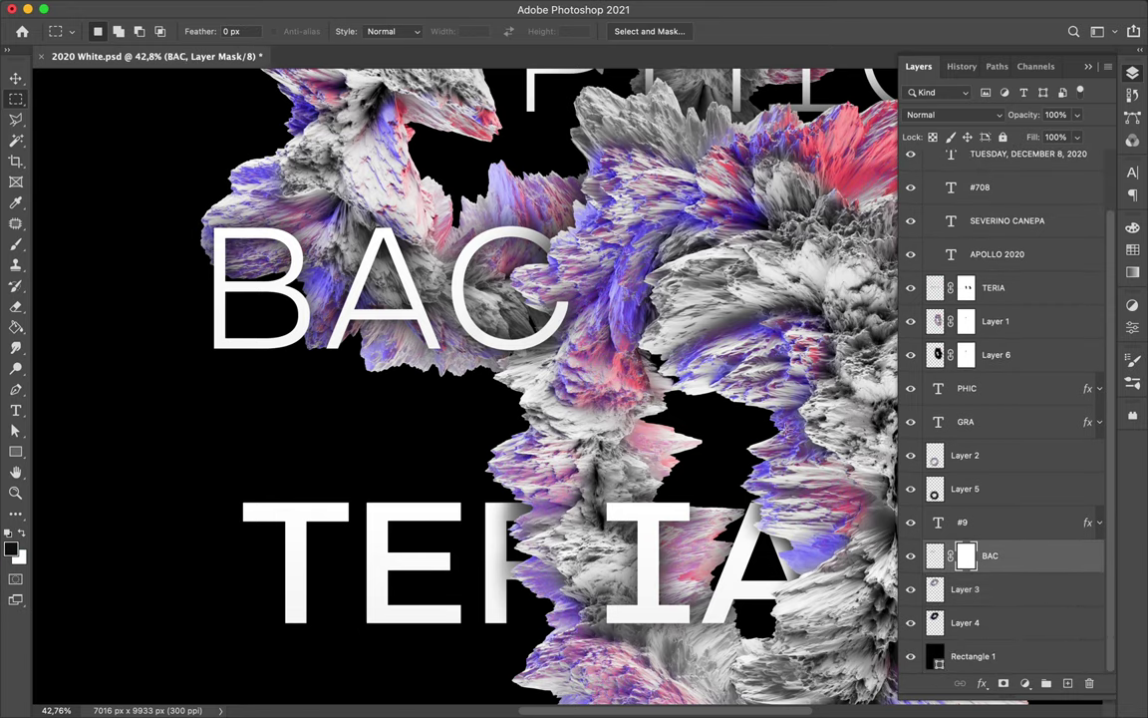
{"action": "key", "text": "b"}
{"action": "left_click_drag", "start_coordinate": [239, 219], "coordinate": [439, 271]}
{"action": "key", "text": "m"}
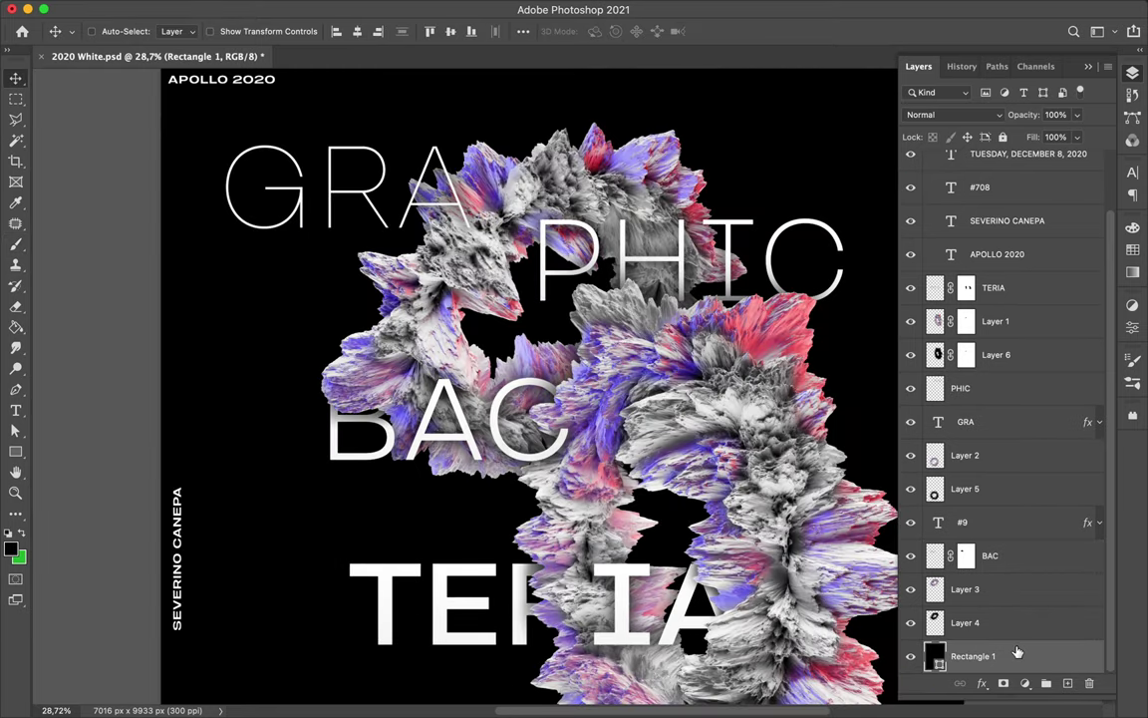
Step: Mask PHIC, then rasterize GRA and paint its mask so the letters weave through the shape
{"action": "left_click_drag", "start_coordinate": [947, 351], "coordinate": [966, 388]}
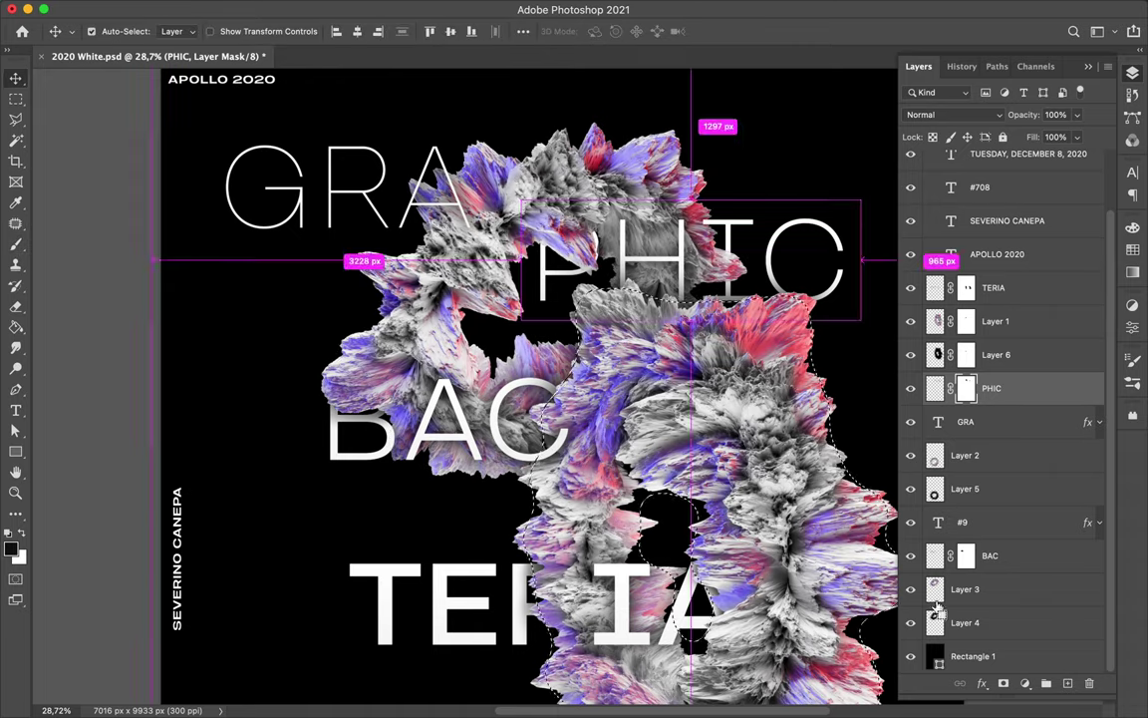
{"action": "key", "text": "b"}
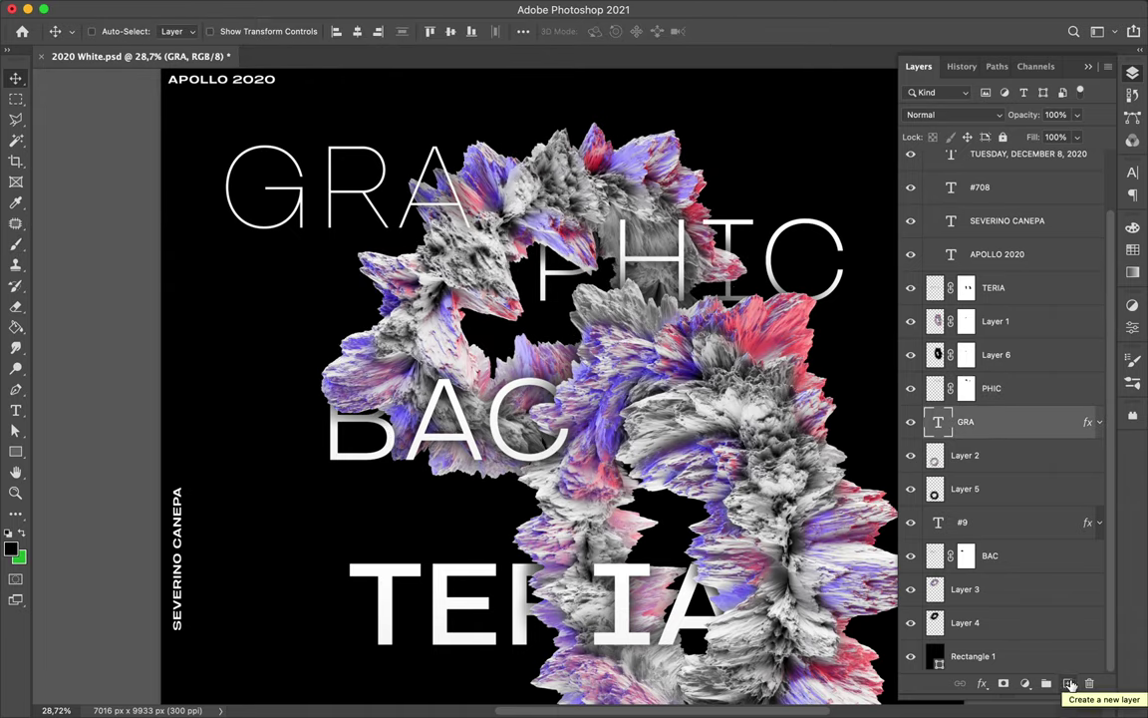
{"action": "left_click", "coordinate": [1069, 684]}
{"action": "key", "text": "ctrl+e"}
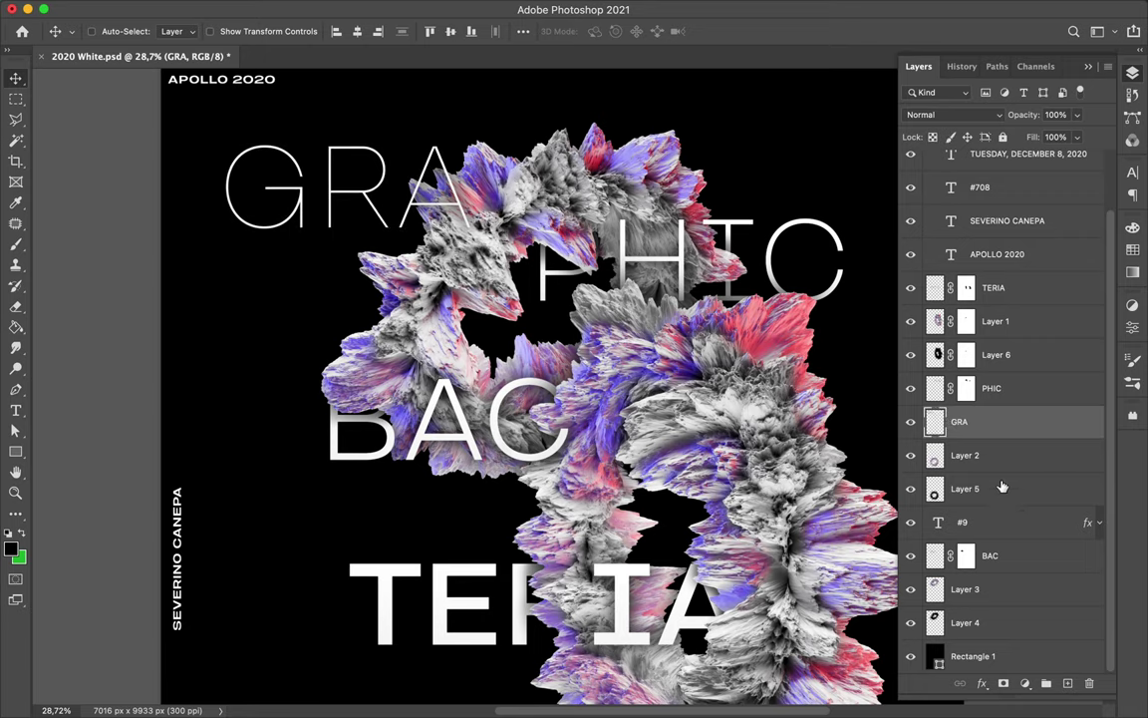
{"action": "key", "text": "b"}
{"action": "left_click_drag", "start_coordinate": [468, 250], "coordinate": [608, 339]}
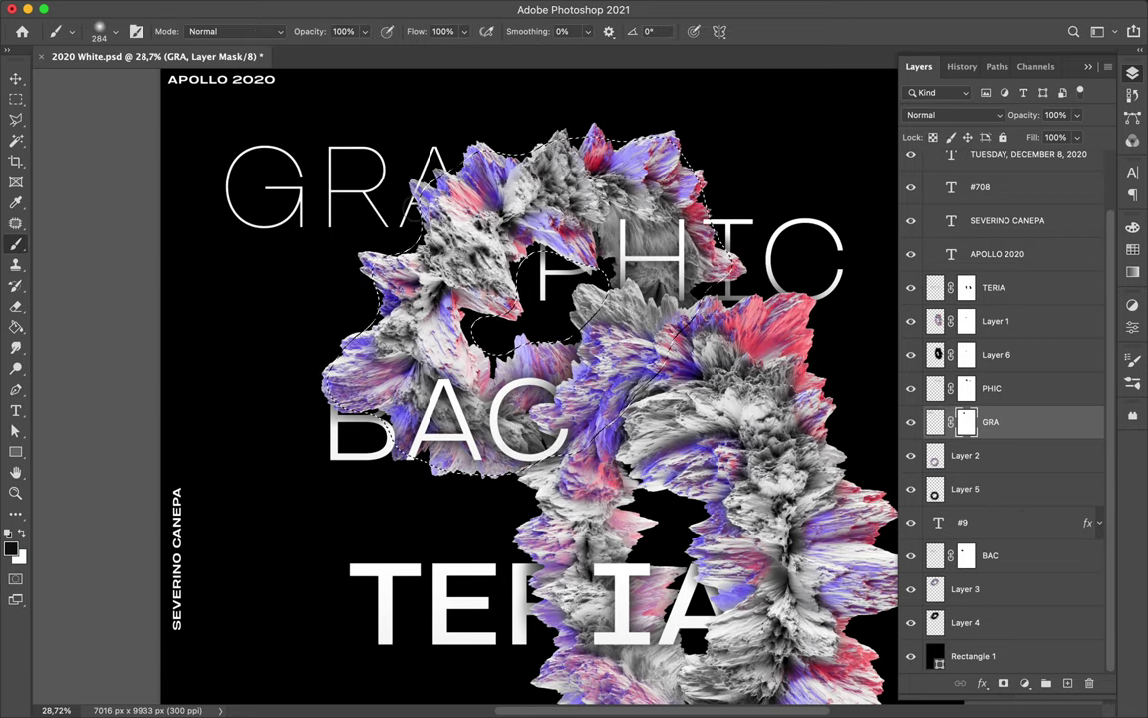
{"action": "left_click_drag", "start_coordinate": [431, 214], "coordinate": [546, 450]}
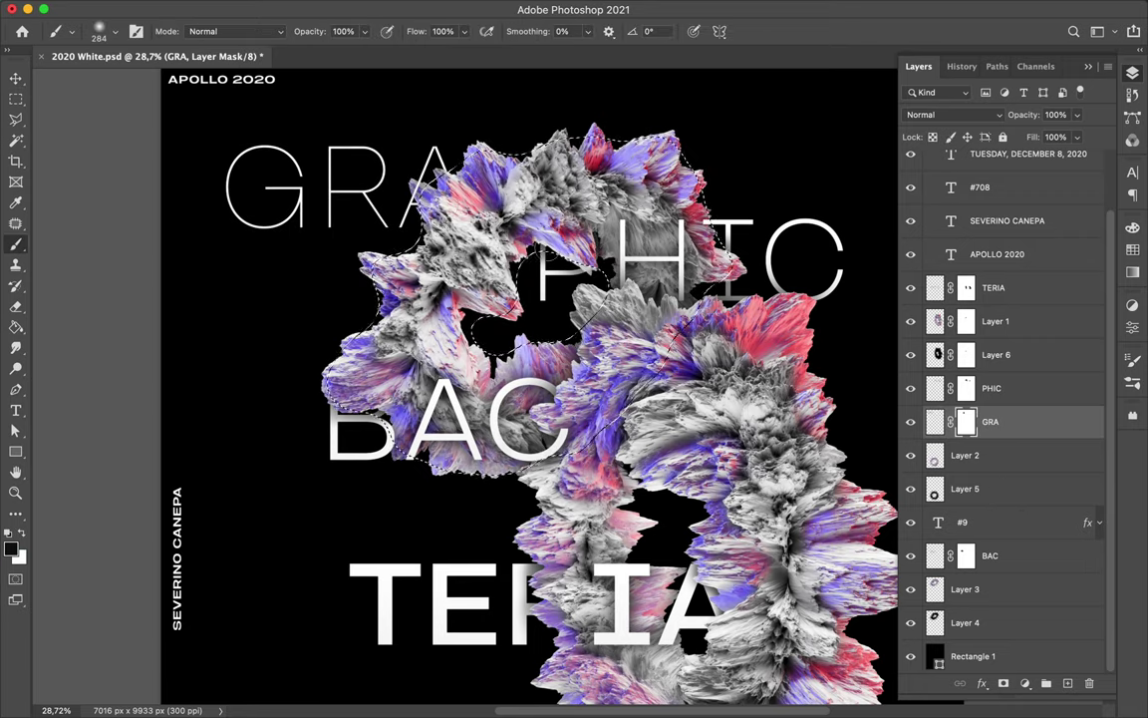
{"action": "scroll", "coordinate": [538, 75], "scroll_direction": "up", "scroll_amount": 3}
{"action": "key", "text": "m"}
{"action": "scroll", "coordinate": [448, 389], "scroll_direction": "down", "scroll_amount": 3}
Step: Add a Levels adjustment with black input 57 and midtones shifted right
{"action": "scroll", "coordinate": [449, 389], "scroll_direction": "down", "scroll_amount": 2}
{"action": "left_click", "coordinate": [1026, 683]}
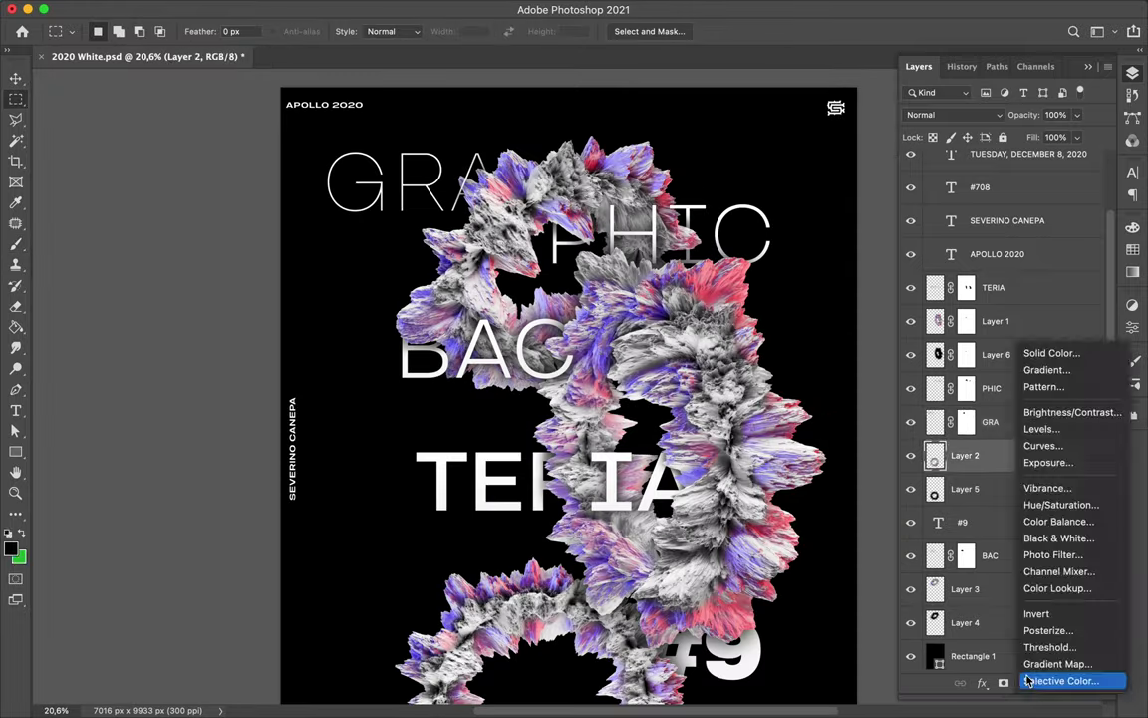
{"action": "left_click", "coordinate": [1042, 231]}
{"action": "left_click_drag", "start_coordinate": [902, 467], "coordinate": [947, 471]}
{"action": "mouse_move", "coordinate": [1018, 468]}
{"action": "left_mouse_down"}
{"action": "mouse_move", "coordinate": [1032, 468]}
{"action": "mouse_move", "coordinate": [1004, 658]}
{"action": "mouse_move", "coordinate": [982, 304]}
{"action": "left_mouse_up"}
Step: Duplicate the Levels adjustment and merge the Levels layers down into the shape pieces
{"action": "key", "text": "F7"}
{"action": "key", "text": "ctrl+e"}
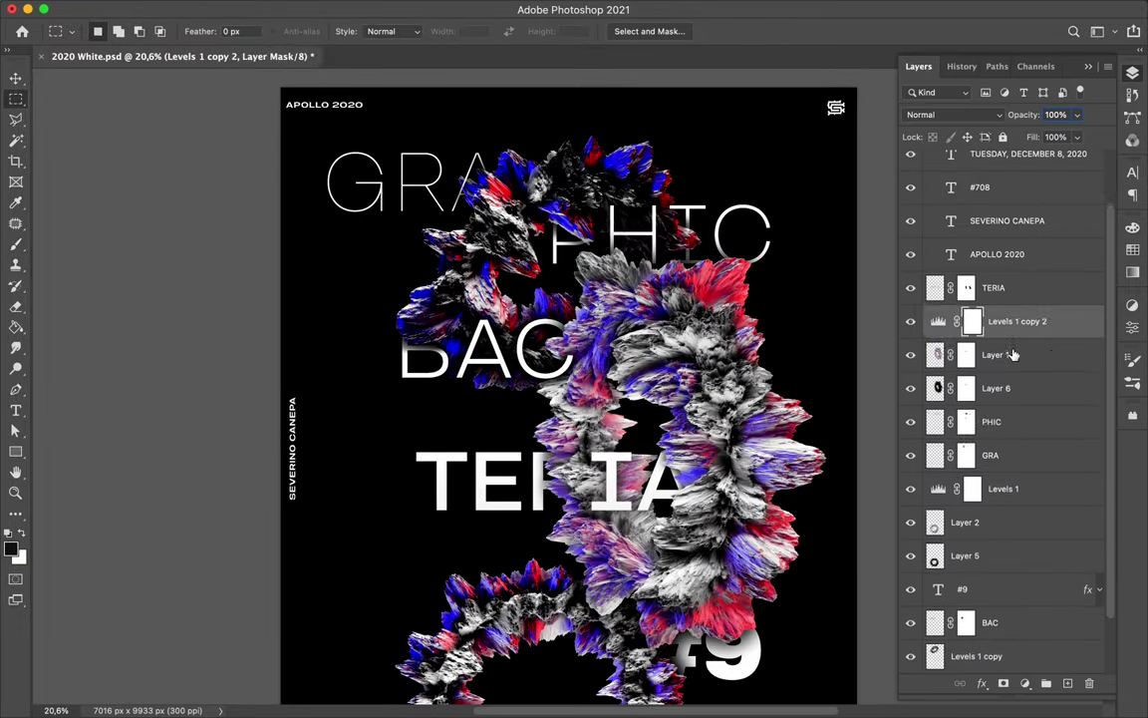
{"action": "key", "text": "ctrl+e"}
{"action": "left_click", "coordinate": [956, 455]}
{"action": "key", "text": "ctrl+e"}
{"action": "scroll", "coordinate": [568, 399], "scroll_direction": "down", "scroll_amount": 3}
{"action": "scroll", "coordinate": [568, 388], "scroll_direction": "up", "scroll_amount": 1}
Step: Warp Layer 6 into a new curve and nudge it slightly down
{"action": "left_click", "coordinate": [995, 354]}
{"action": "key", "text": "ctrl+t"}
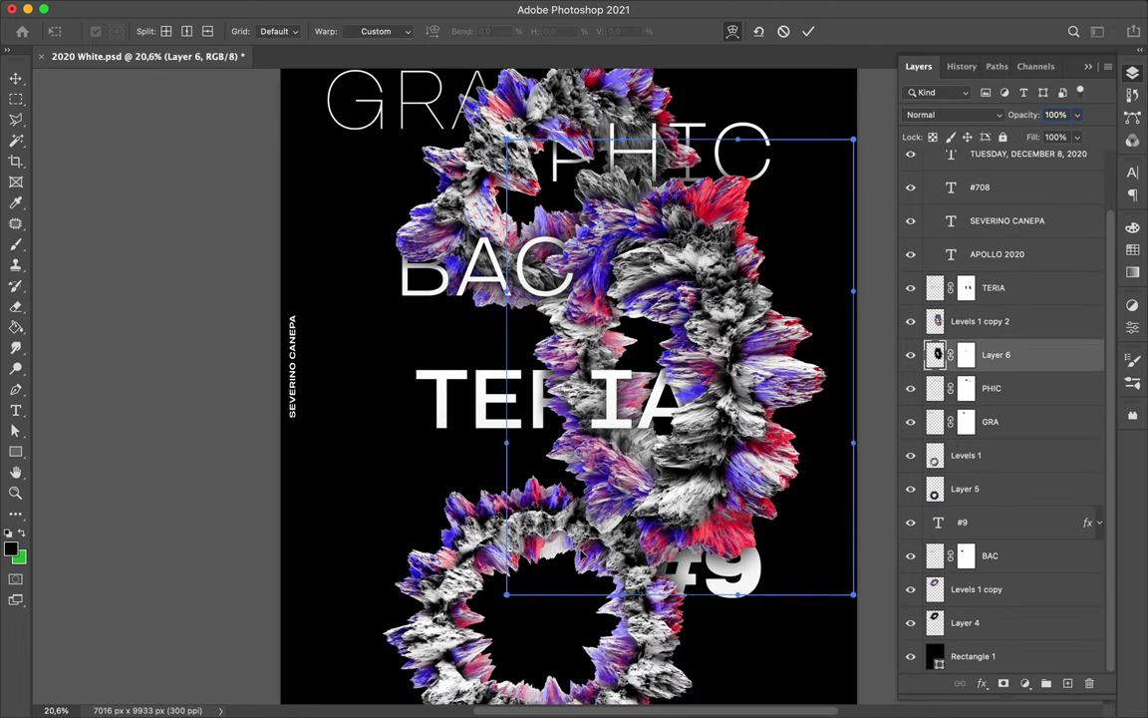
{"action": "right_click", "coordinate": [614, 209]}
{"action": "left_click", "coordinate": [658, 344]}
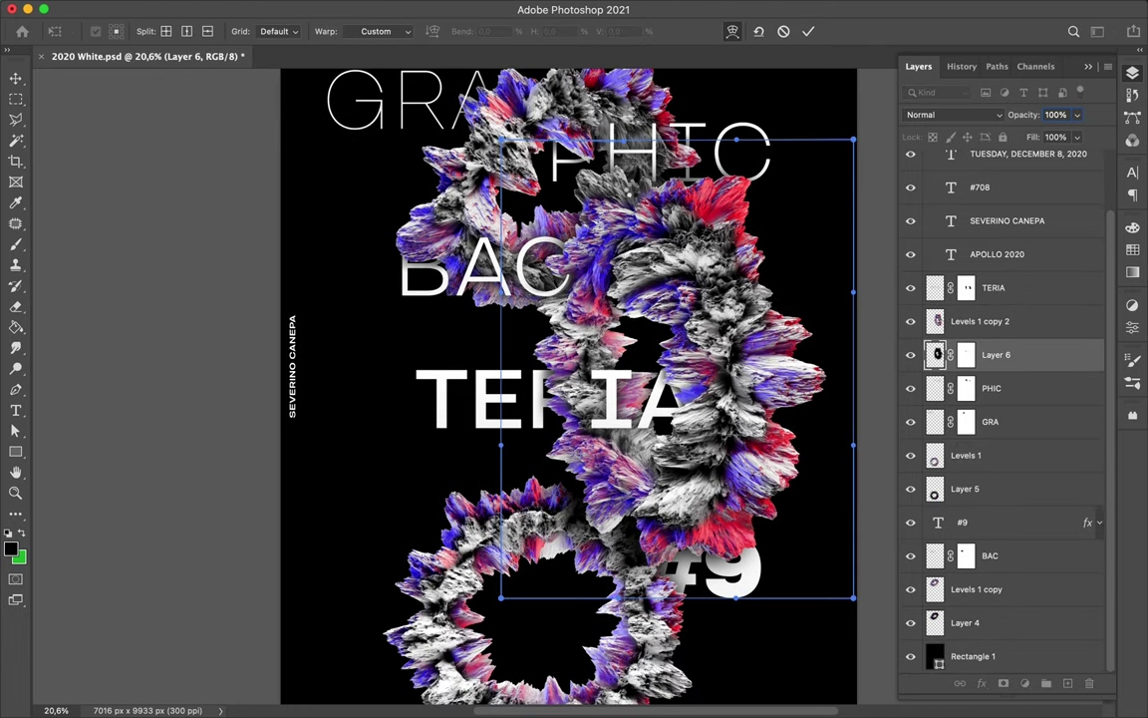
{"action": "key", "text": "Return"}
{"action": "left_click_drag", "start_coordinate": [602, 274], "coordinate": [601, 282]}
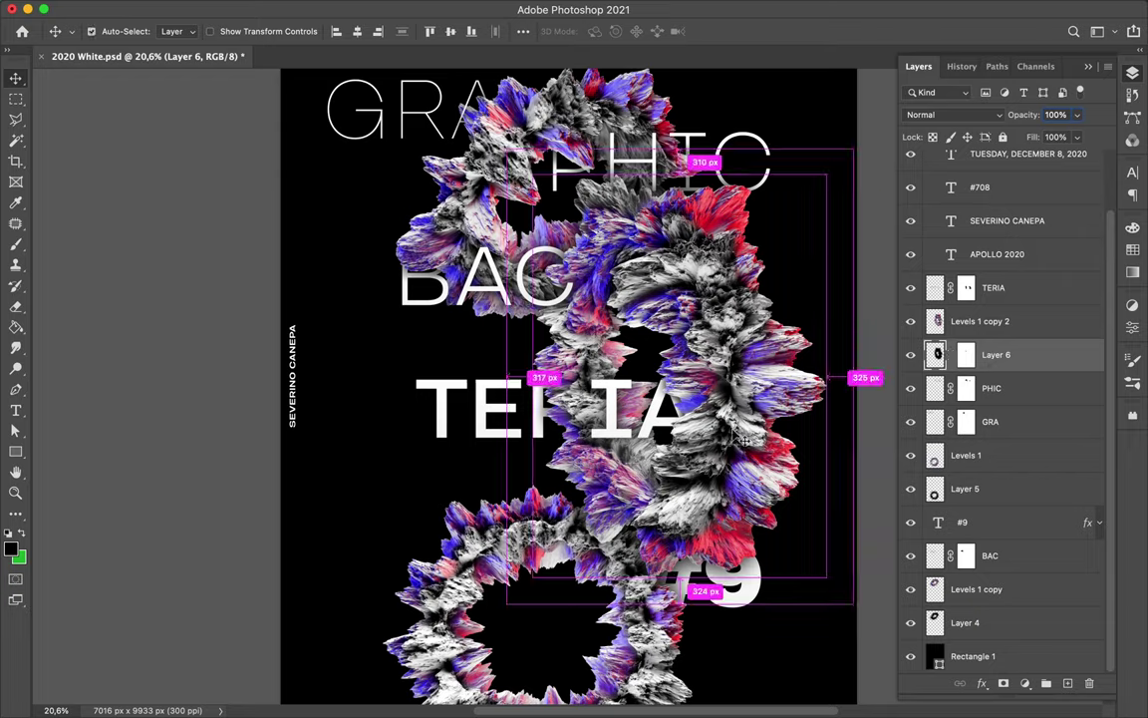
{"action": "key", "text": "ctrl+t"}
{"action": "right_click", "coordinate": [543, 404]}
{"action": "left_click", "coordinate": [584, 538]}
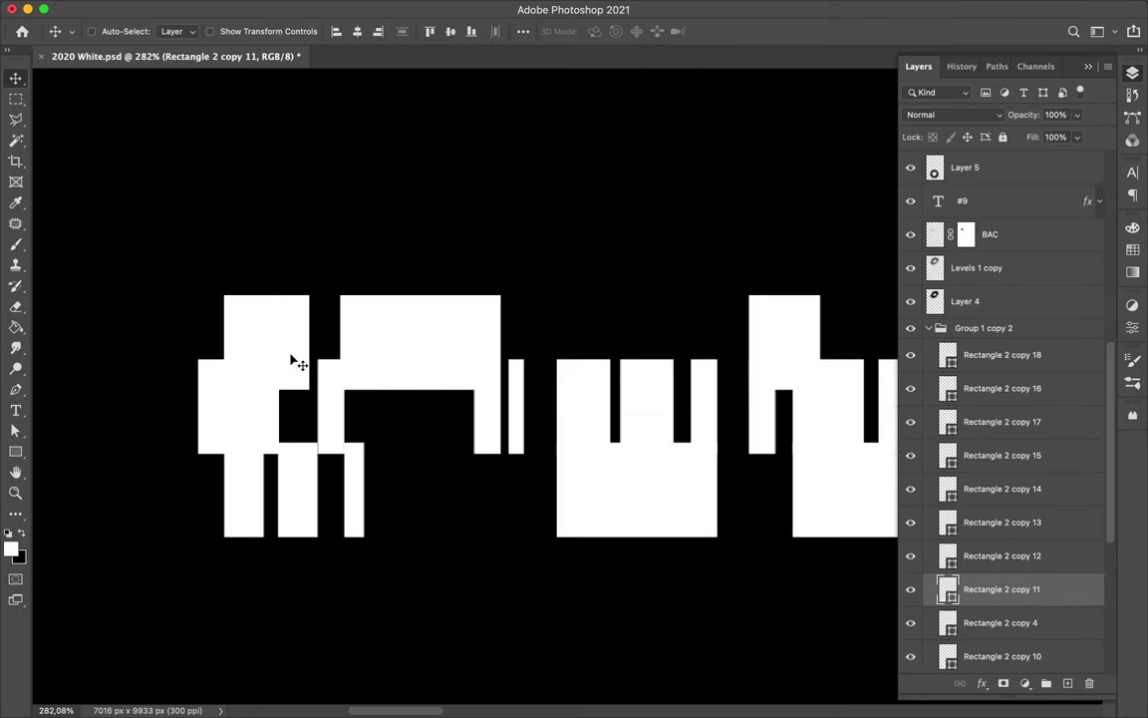
Step: Duplicate glitch rectangles and place the copies in the strip
{"action": "key", "text": "ctrl+t"}
{"action": "mouse_move", "coordinate": [421, 341]}
{"action": "left_mouse_down"}
{"action": "mouse_move", "coordinate": [385, 341]}
{"action": "mouse_move", "coordinate": [462, 423]}
{"action": "left_mouse_up"}
{"action": "mouse_move", "coordinate": [601, 429]}
{"action": "left_mouse_down"}
{"action": "mouse_move", "coordinate": [402, 392]}
{"action": "mouse_move", "coordinate": [492, 427]}
{"action": "mouse_move", "coordinate": [584, 488]}
{"action": "mouse_move", "coordinate": [509, 341]}
{"action": "left_mouse_up"}
Step: Fill the middle and lower-right glitch strips with Alt-dragged rectangle copies
{"action": "scroll", "coordinate": [510, 341], "scroll_direction": "down", "scroll_amount": 2}
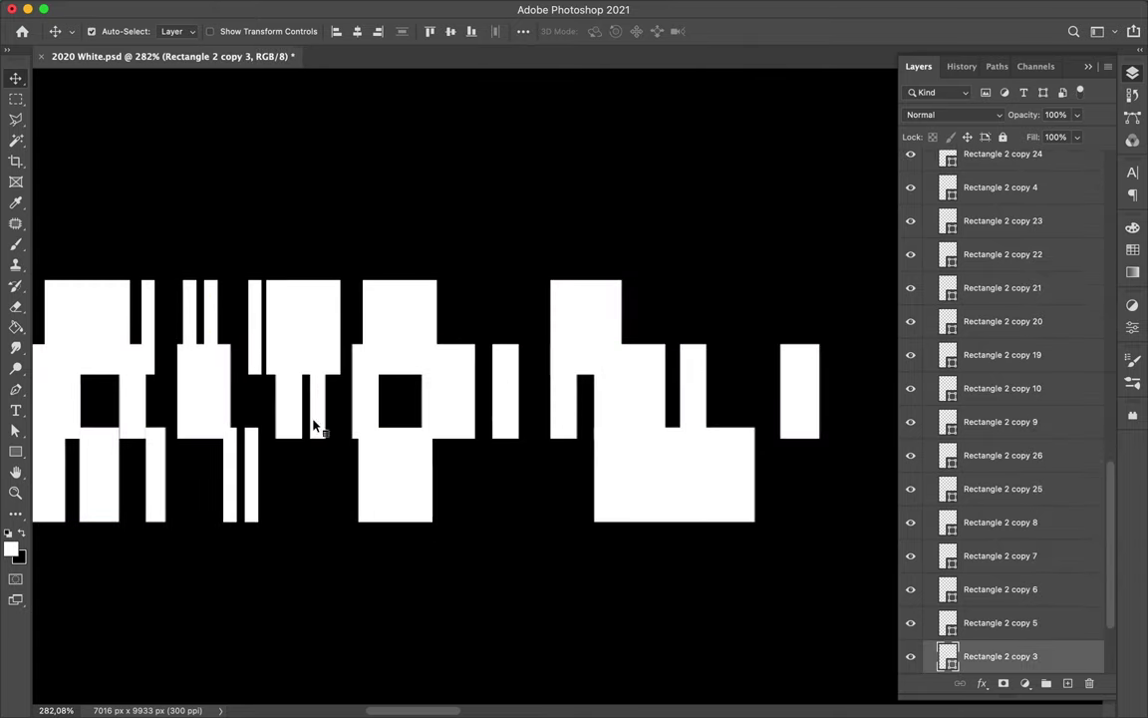
{"action": "left_click", "coordinate": [372, 403]}
{"action": "mouse_move", "coordinate": [602, 452]}
{"action": "left_mouse_down"}
{"action": "mouse_move", "coordinate": [617, 346]}
{"action": "mouse_move", "coordinate": [559, 423]}
{"action": "left_mouse_up"}
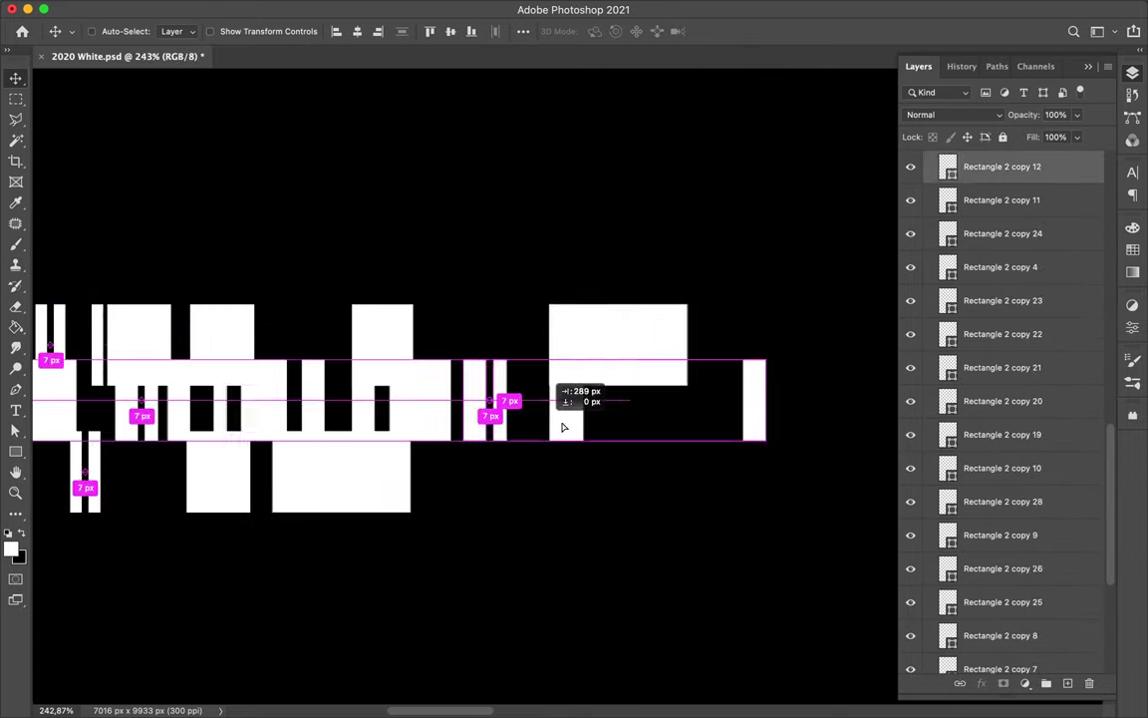
{"action": "left_click_drag", "start_coordinate": [436, 410], "coordinate": [607, 431]}
{"action": "mouse_move", "coordinate": [100, 489]}
{"action": "left_mouse_down"}
{"action": "mouse_move", "coordinate": [778, 469]}
{"action": "mouse_move", "coordinate": [781, 328]}
{"action": "left_mouse_up"}
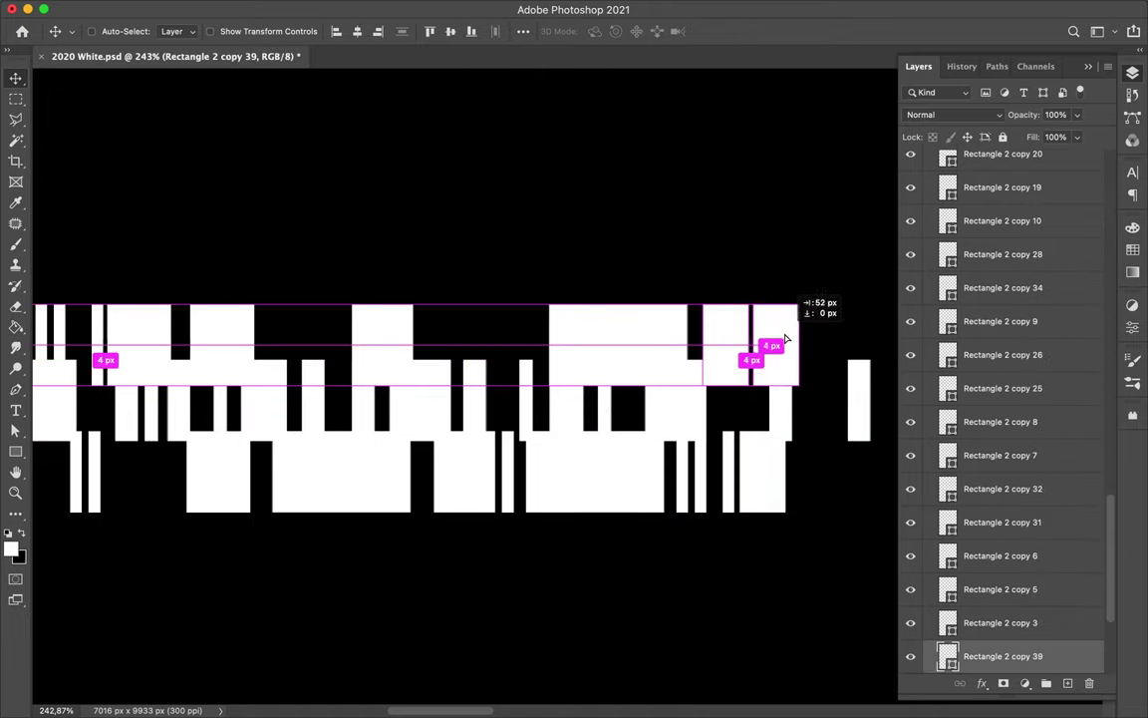
{"action": "scroll", "coordinate": [595, 379], "scroll_direction": "down", "scroll_amount": 3}
{"action": "left_click_drag", "start_coordinate": [595, 379], "coordinate": [704, 421]}
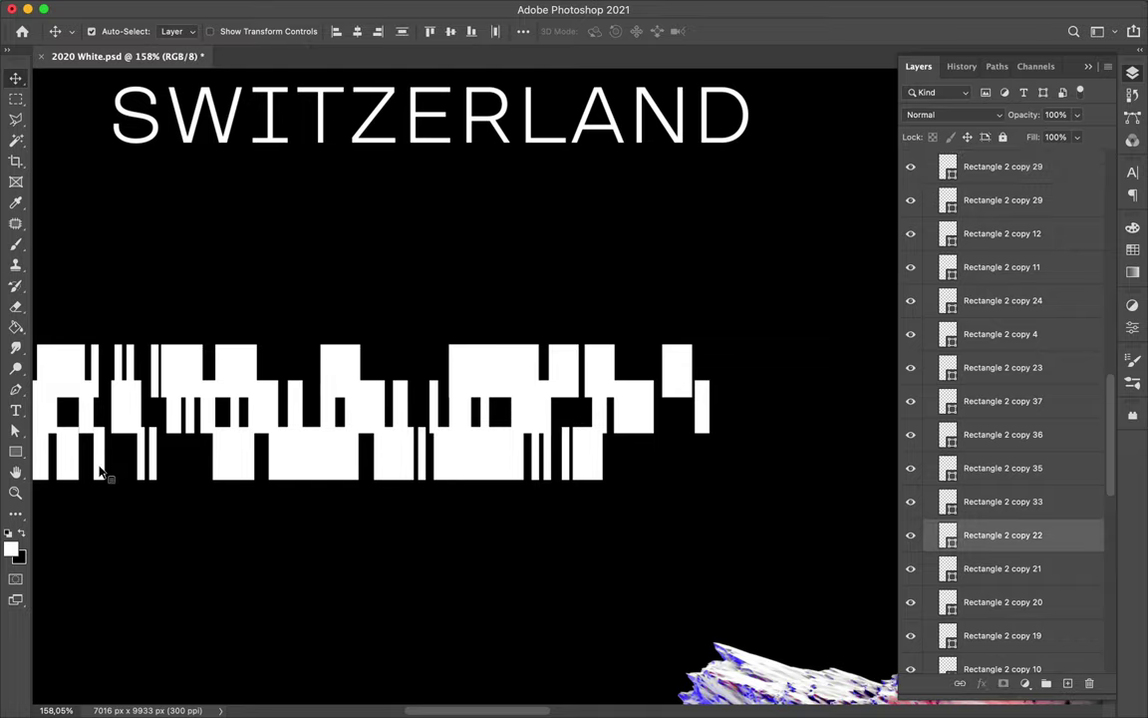
{"action": "left_click_drag", "start_coordinate": [102, 474], "coordinate": [607, 457]}
{"action": "scroll", "coordinate": [607, 456], "scroll_direction": "down", "scroll_amount": 3}
{"action": "scroll", "coordinate": [547, 416], "scroll_direction": "down", "scroll_amount": 3}
Step: Duplicate the glitch strip group to the left and put it into Free Transform for flipping
{"action": "left_click_drag", "start_coordinate": [548, 416], "coordinate": [464, 436]}
{"action": "scroll", "coordinate": [464, 435], "scroll_direction": "down", "scroll_amount": 1}
{"action": "key", "text": "ctrl+t"}
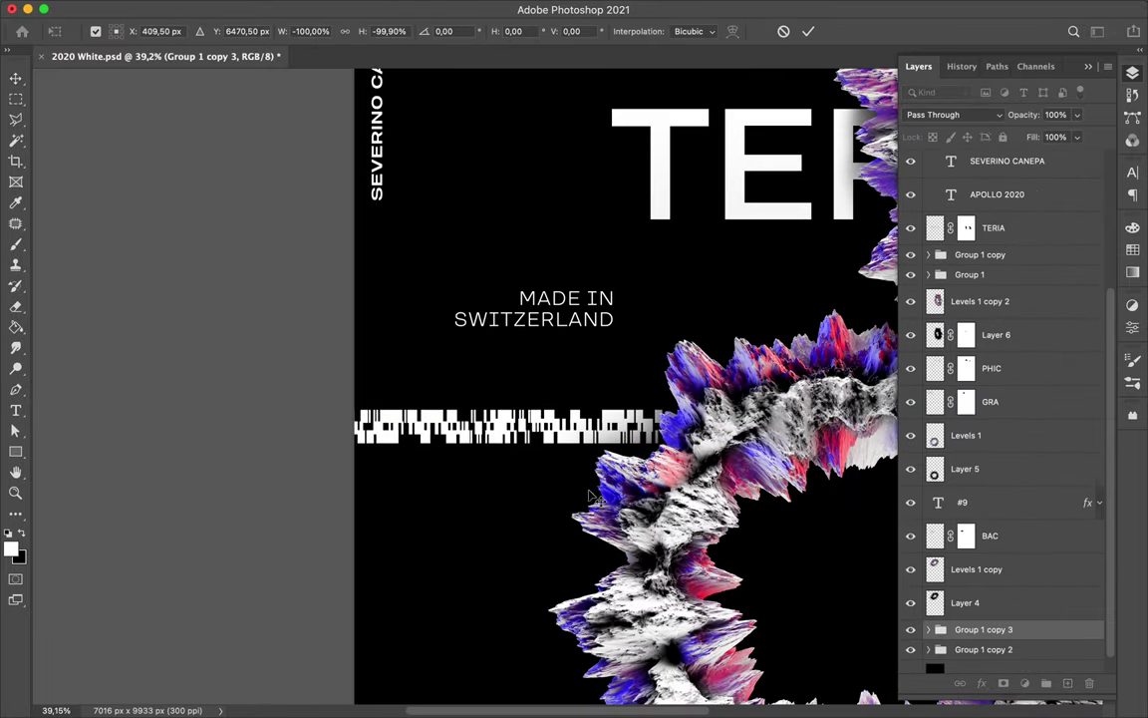
Step: Commit the flipped copy, then rotate another glitch-strip copy vertical on the right edge
{"action": "key", "text": "Return"}
{"action": "scroll", "coordinate": [594, 498], "scroll_direction": "down", "scroll_amount": 2}
{"action": "scroll", "coordinate": [593, 498], "scroll_direction": "down", "scroll_amount": 2}
{"action": "key", "text": "ctrl+j"}
{"action": "key", "text": "ctrl+t"}
{"action": "left_click_drag", "start_coordinate": [650, 489], "coordinate": [656, 509]}
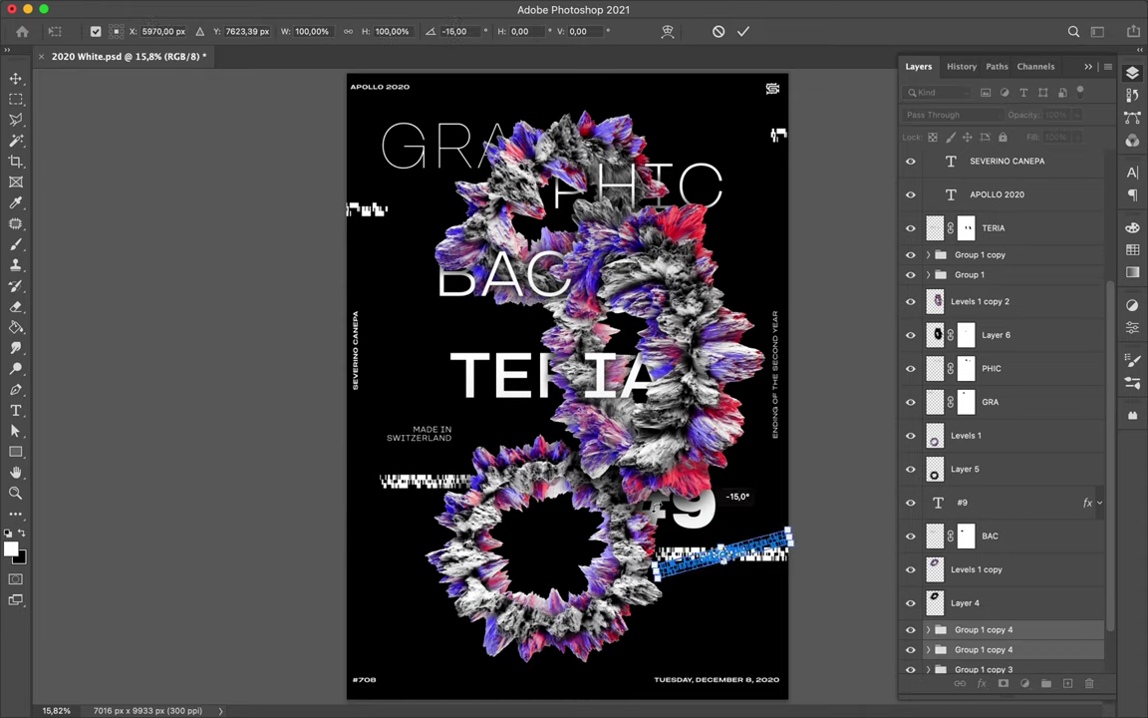
{"action": "left_click_drag", "start_coordinate": [723, 490], "coordinate": [697, 429]}
{"action": "key", "text": "Return"}
{"action": "left_click_drag", "start_coordinate": [718, 558], "coordinate": [791, 541]}
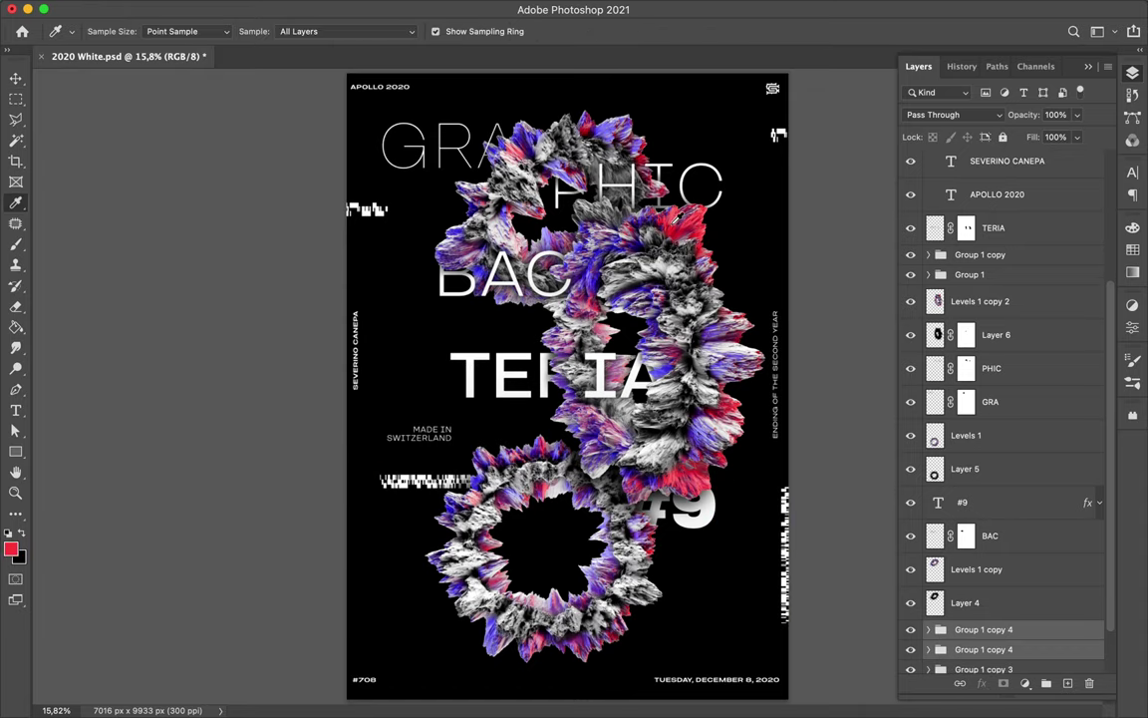
Step: Draw a sampled purple block beneath BAC, a red copy below TERIA, and a thin bar under GRA
{"action": "left_click", "coordinate": [548, 236]}
{"action": "key", "text": "u"}
{"action": "left_click_drag", "start_coordinate": [481, 299], "coordinate": [518, 414]}
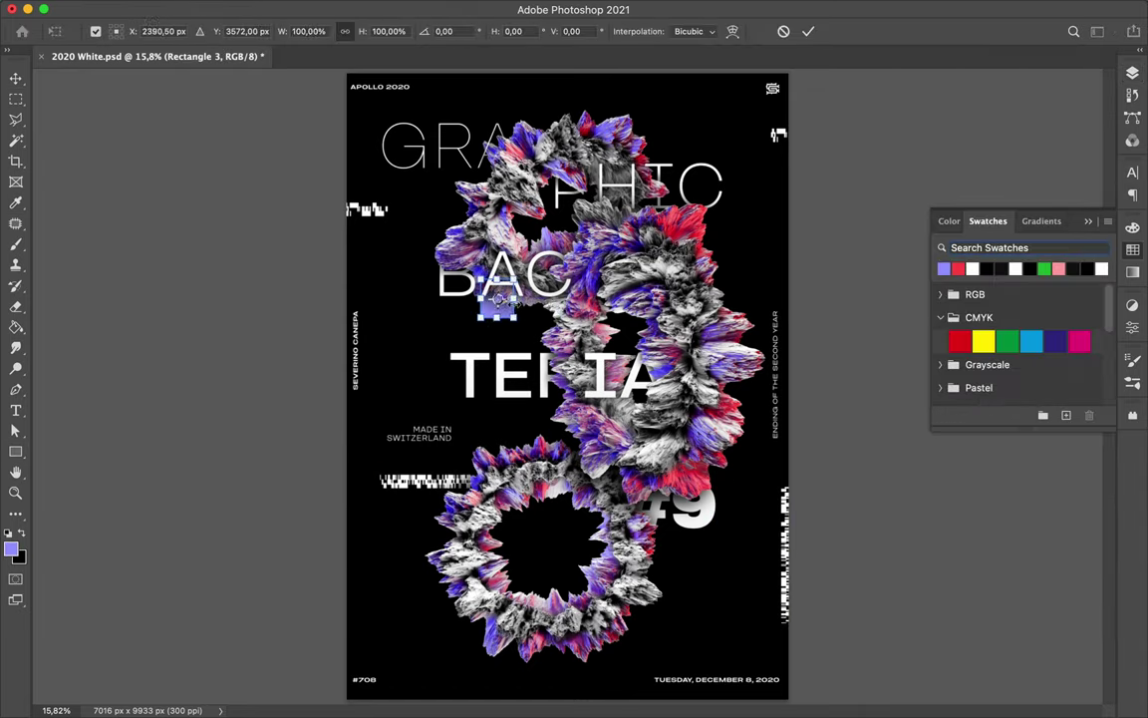
{"action": "key", "text": "v"}
{"action": "left_click_drag", "start_coordinate": [499, 240], "coordinate": [508, 396]}
{"action": "left_click_drag", "start_coordinate": [496, 466], "coordinate": [501, 445]}
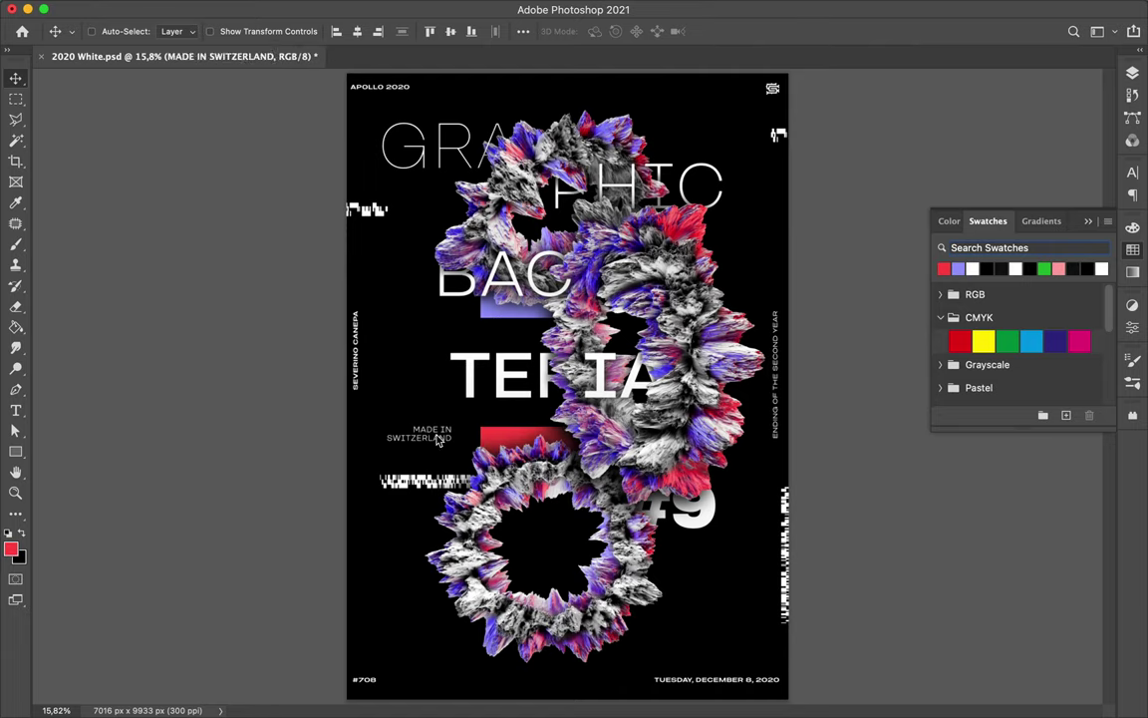
{"action": "left_click_drag", "start_coordinate": [382, 177], "coordinate": [493, 186]}
Step: Place thin white bar copies across GRAPHIC, beside TERIA and before #9, then set a white connector stroke
{"action": "key", "text": "v"}
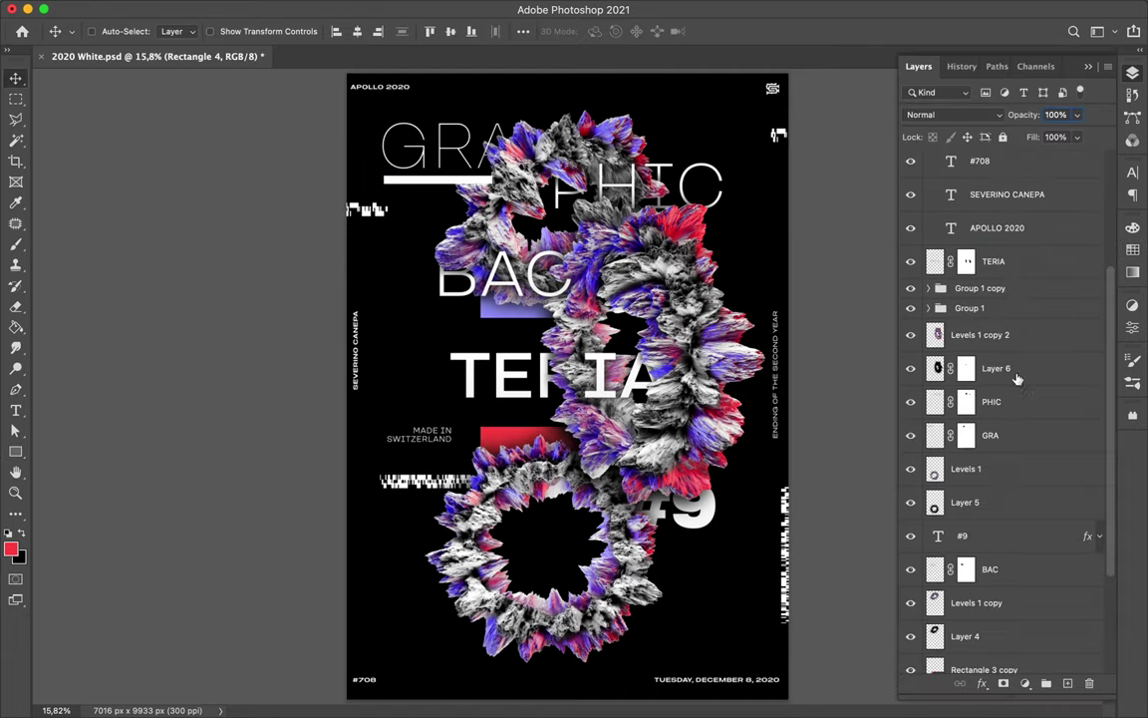
{"action": "key", "text": "ctrl+shift+bracketleft"}
{"action": "left_click_drag", "start_coordinate": [420, 186], "coordinate": [486, 413]}
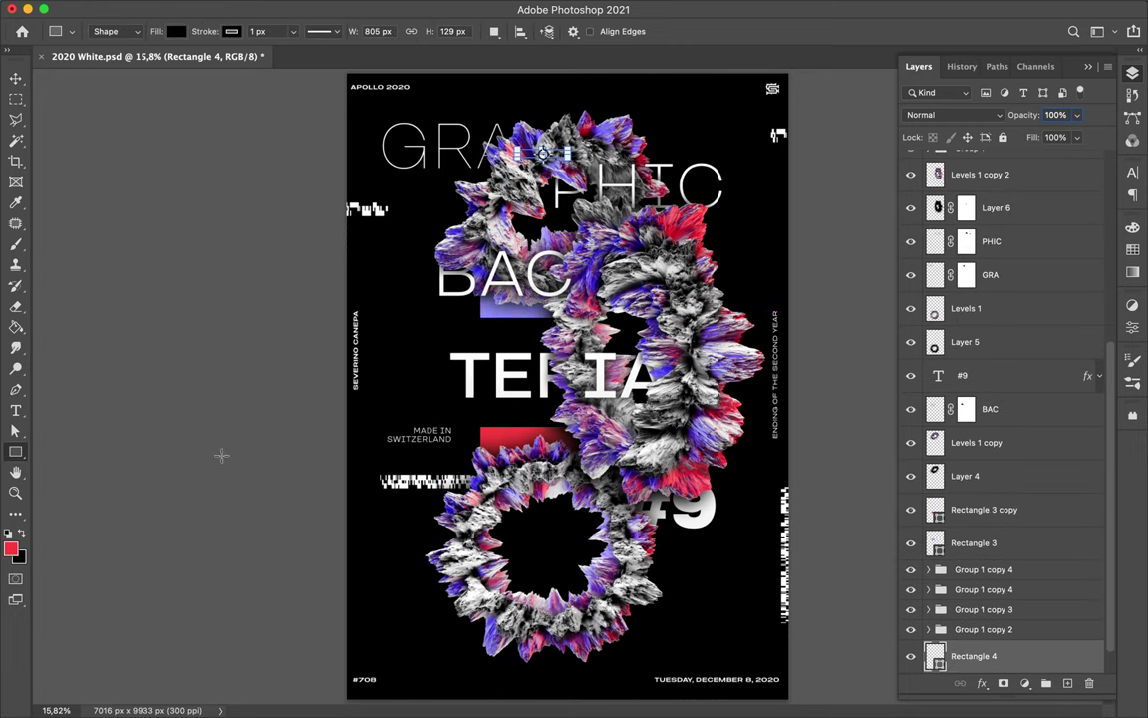
{"action": "mouse_move", "coordinate": [974, 622]}
{"action": "left_mouse_down"}
{"action": "mouse_move", "coordinate": [981, 288]}
{"action": "mouse_move", "coordinate": [982, 409]}
{"action": "left_mouse_up"}
{"action": "mouse_move", "coordinate": [588, 414]}
{"action": "left_mouse_down"}
{"action": "mouse_move", "coordinate": [712, 376]}
{"action": "mouse_move", "coordinate": [586, 553]}
{"action": "left_mouse_up"}
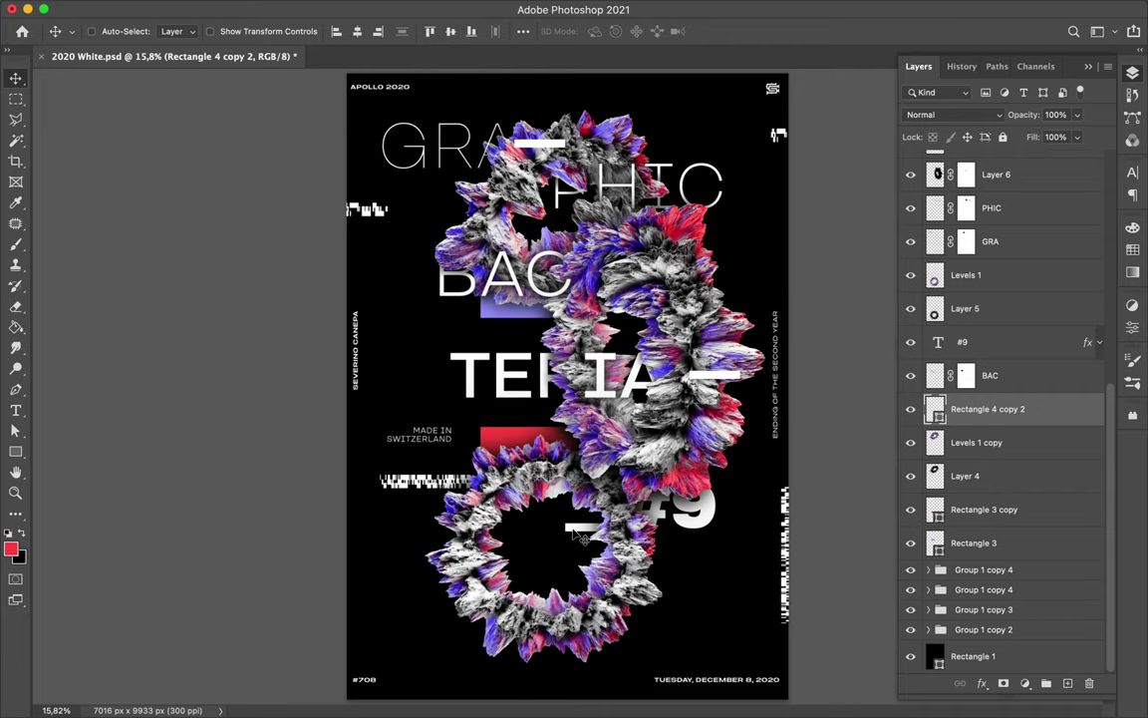
{"action": "left_click", "coordinate": [464, 582]}
{"action": "left_click", "coordinate": [231, 31]}
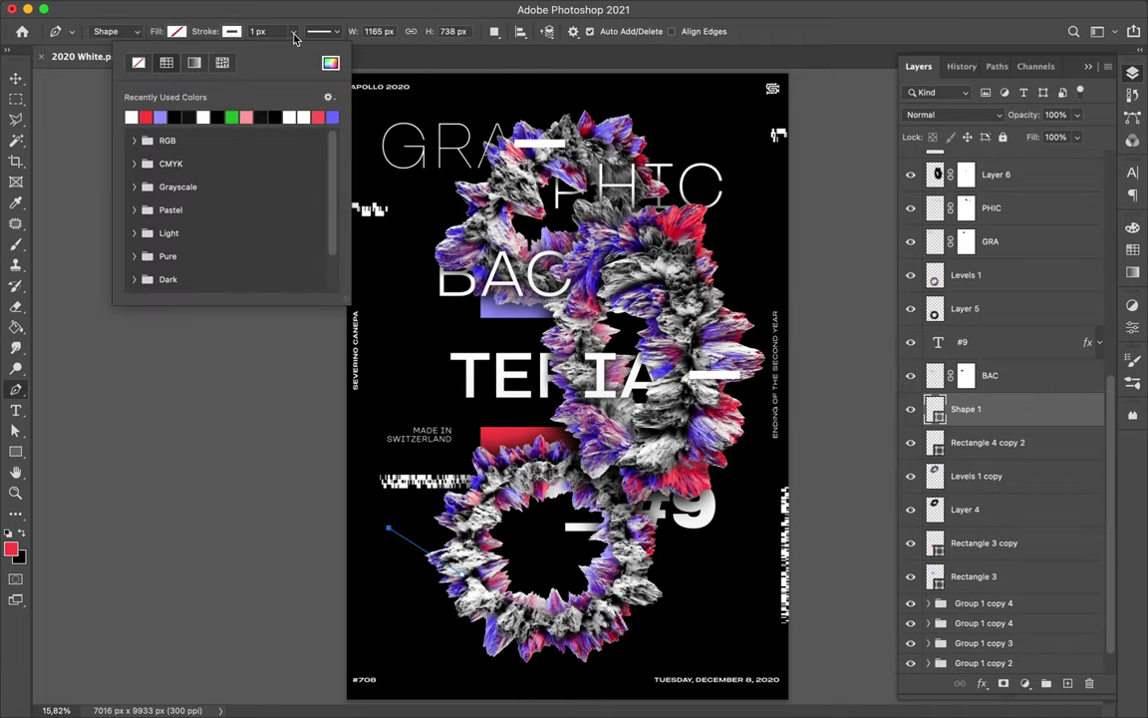
Step: Confirm the thicker stroke and move the connector line above the other layers
{"action": "key", "text": "Escape"}
{"action": "key", "text": "v"}
{"action": "scroll", "coordinate": [464, 581], "scroll_direction": "up", "scroll_amount": 5}
{"action": "mouse_move", "coordinate": [967, 409]}
{"action": "left_mouse_down"}
{"action": "mouse_move", "coordinate": [997, 128]}
{"action": "mouse_move", "coordinate": [997, 145]}
{"action": "left_mouse_up"}
{"action": "scroll", "coordinate": [264, 406], "scroll_direction": "up", "scroll_amount": 4}
Step: Draw a small dot at the connector line's start and copy it to the other end
{"action": "key", "text": "u"}
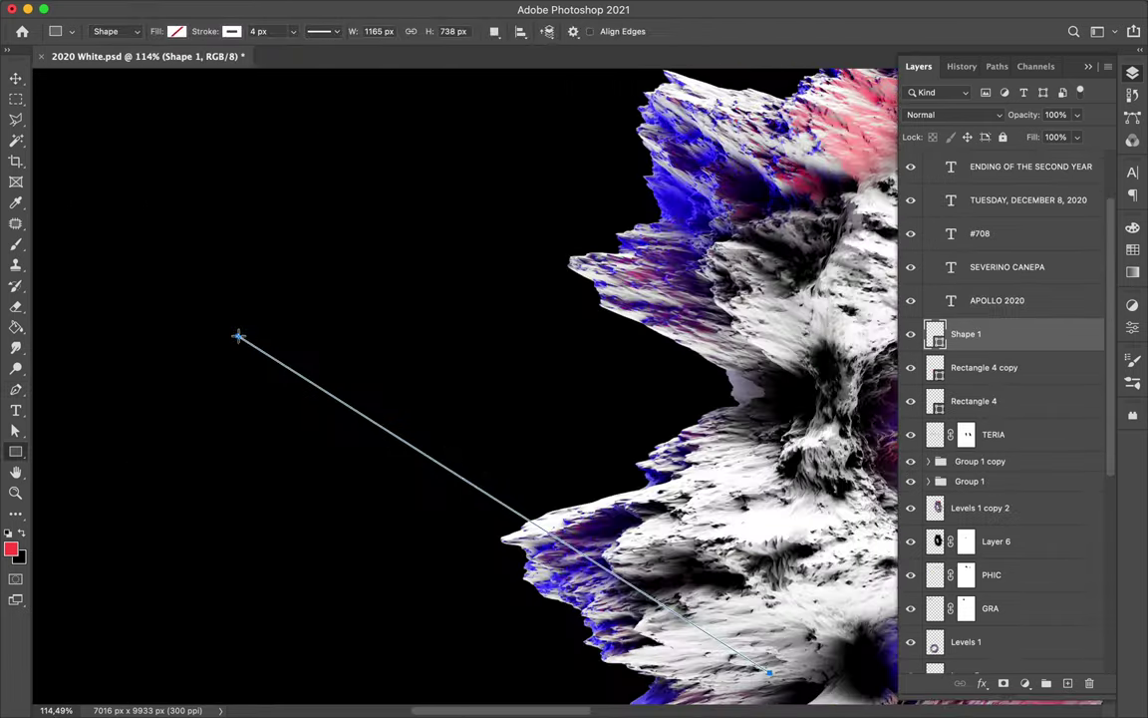
{"action": "left_click_drag", "start_coordinate": [226, 324], "coordinate": [248, 346]}
{"action": "key", "text": "v"}
{"action": "scroll", "coordinate": [426, 414], "scroll_direction": "down", "scroll_amount": 2}
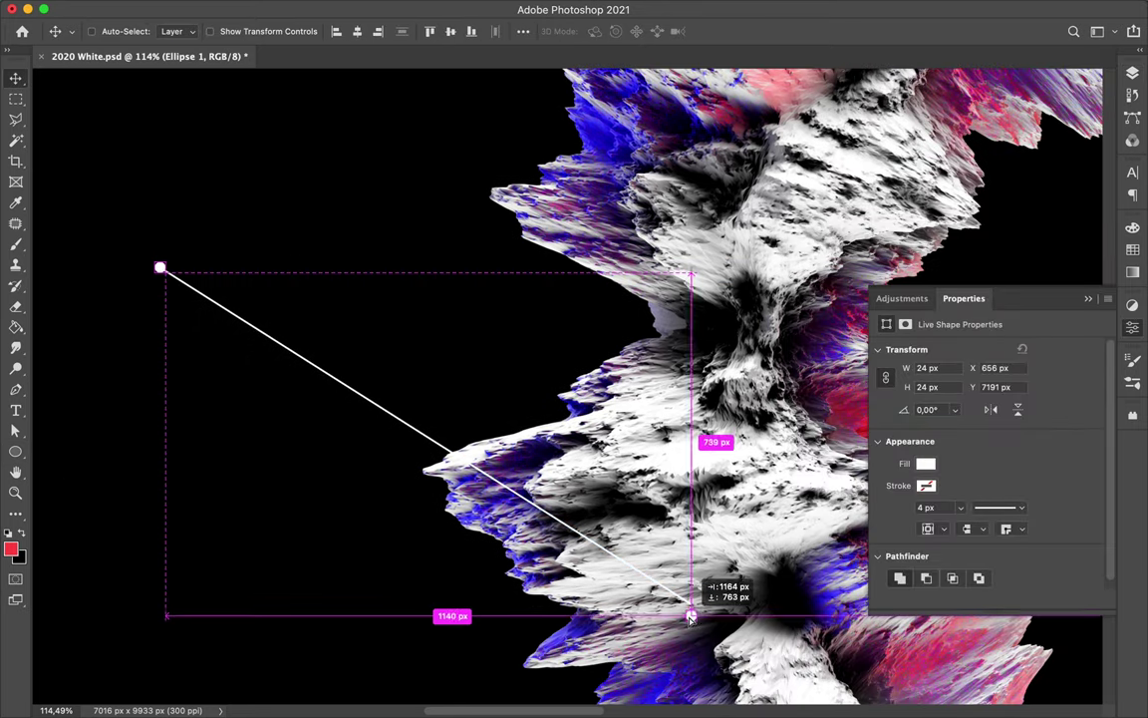
{"action": "left_click_drag", "start_coordinate": [158, 266], "coordinate": [691, 607], "text": "alt"}
{"action": "scroll", "coordinate": [589, 503], "scroll_direction": "down", "scroll_amount": 1}
Step: Group the line with its dots, duplicate and transform the group, and save
{"action": "key", "text": "ctrl+0"}
{"action": "key", "text": "ctrl+s"}
{"action": "key", "text": "ctrl+g"}
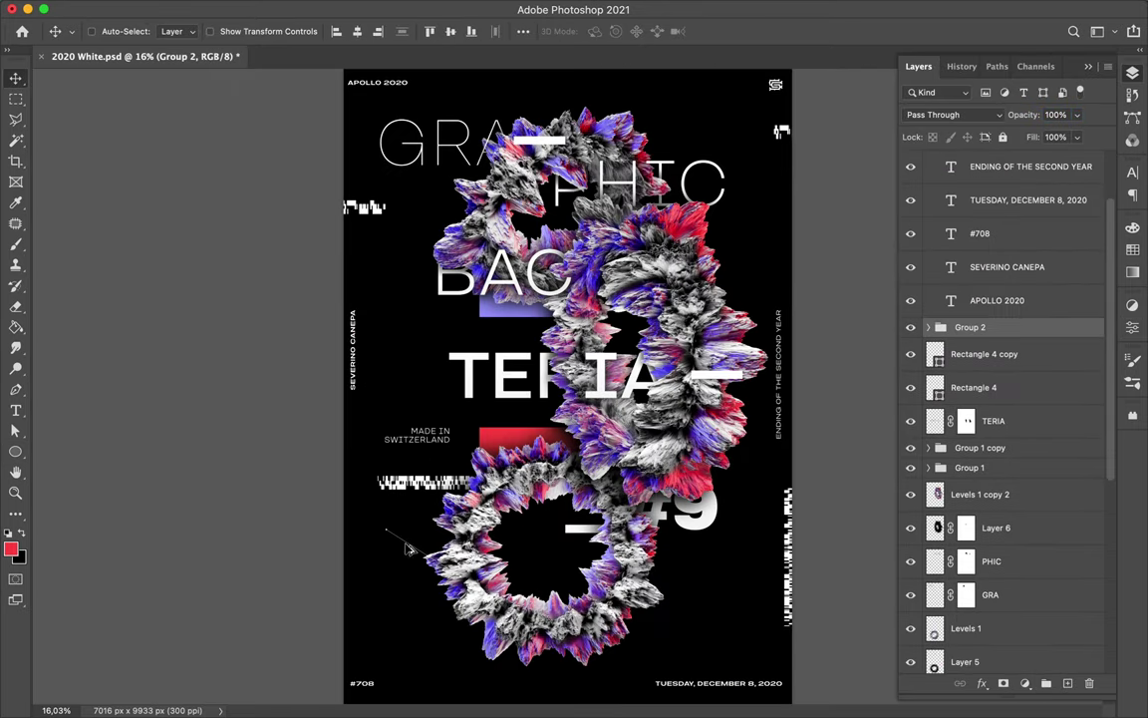
{"action": "key", "text": "ctrl+alt+t"}
{"action": "key", "text": "Return"}
Step: Add a small white dot at the second line's start and copy it to its bend and end
{"action": "key", "text": "u"}
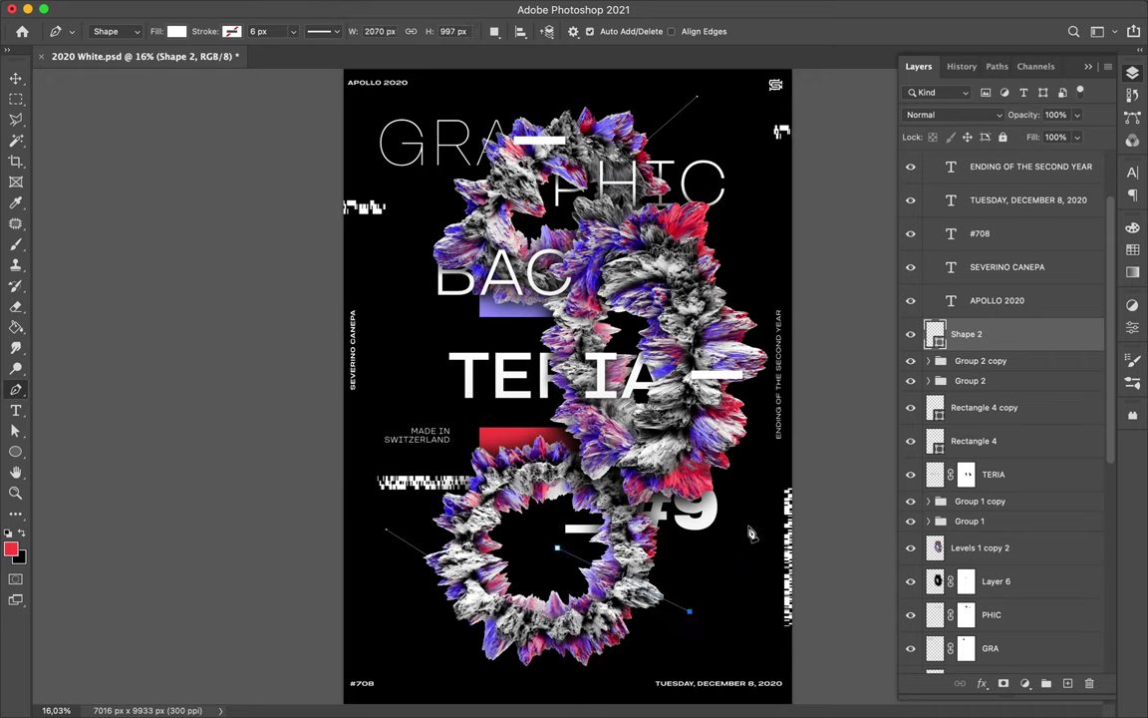
{"action": "scroll", "coordinate": [812, 542], "scroll_direction": "up", "scroll_amount": 3}
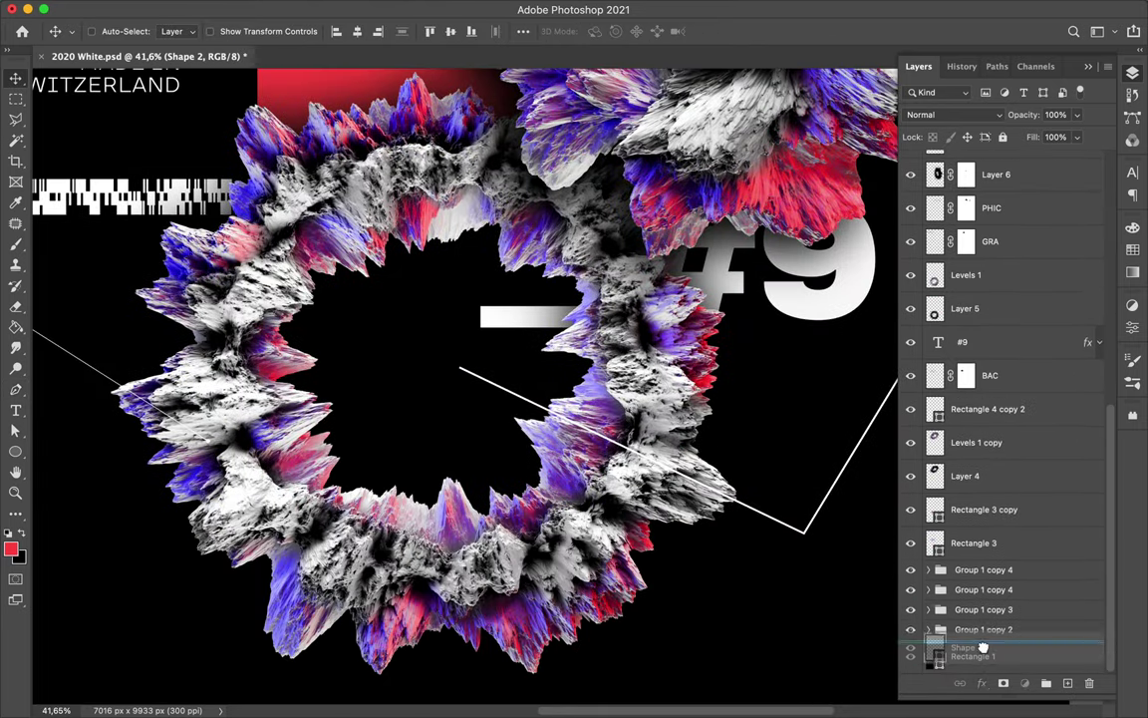
{"action": "key", "text": "u"}
{"action": "left_click_drag", "start_coordinate": [448, 356], "coordinate": [471, 380]}
{"action": "key", "text": "v"}
{"action": "scroll", "coordinate": [545, 345], "scroll_direction": "up", "scroll_amount": 2}
{"action": "mouse_move", "coordinate": [545, 345]}
{"action": "left_mouse_down"}
{"action": "mouse_move", "coordinate": [525, 534]}
{"action": "mouse_move", "coordinate": [738, 185]}
{"action": "left_mouse_up"}
Step: Place an outlined ring on the line's bend and enlarge it
{"action": "key", "text": "u"}
{"action": "mouse_move", "coordinate": [460, 376]}
{"action": "left_mouse_down"}
{"action": "mouse_move", "coordinate": [476, 392]}
{"action": "mouse_move", "coordinate": [515, 579]}
{"action": "mouse_move", "coordinate": [492, 585]}
{"action": "left_mouse_up"}
{"action": "key", "text": "v"}
{"action": "scroll", "coordinate": [514, 578], "scroll_direction": "up", "scroll_amount": 2}
{"action": "key", "text": "ctrl+t"}
{"action": "key", "text": "Return"}
{"action": "key", "text": "F7"}
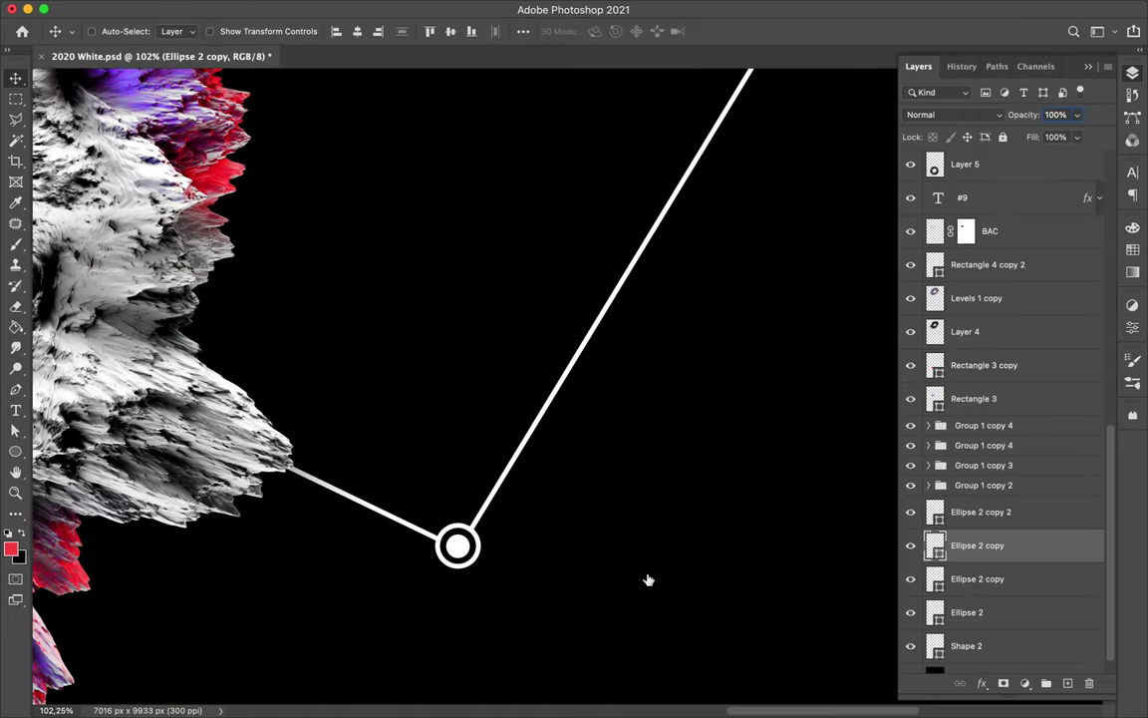
{"action": "scroll", "coordinate": [513, 505], "scroll_direction": "down", "scroll_amount": 2}
{"action": "scroll", "coordinate": [468, 479], "scroll_direction": "down", "scroll_amount": 3}
{"action": "key", "text": "p"}
{"action": "left_click", "coordinate": [426, 387]}
{"action": "key", "text": "a"}
{"action": "left_click", "coordinate": [394, 348]}
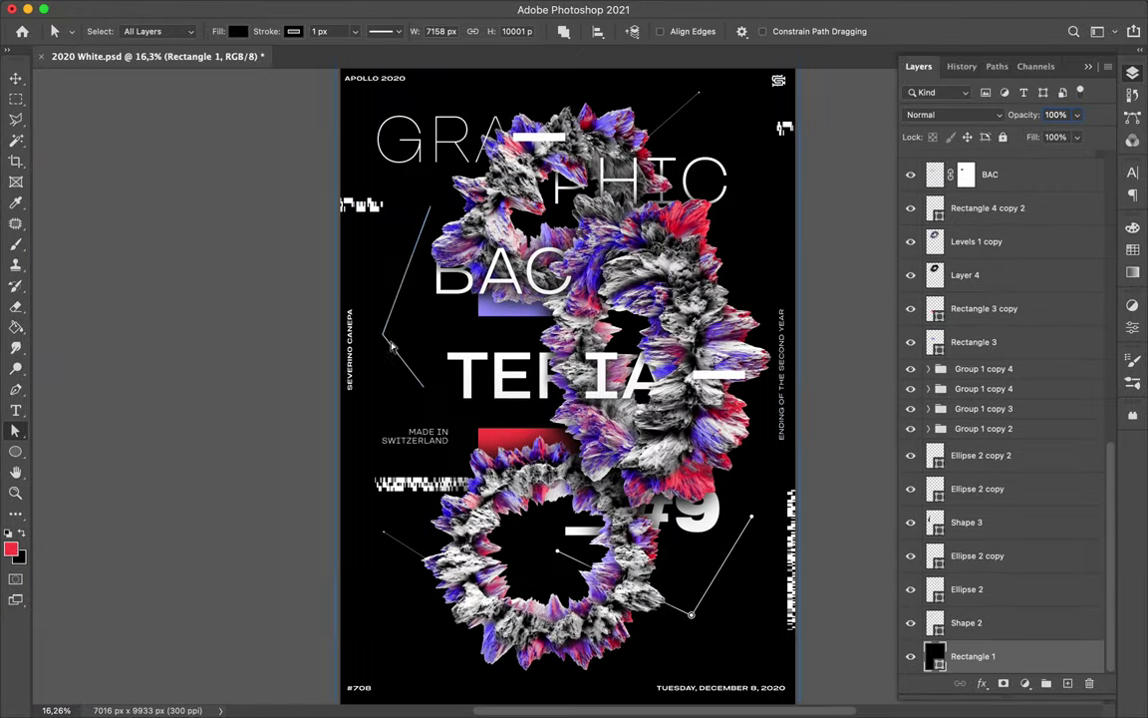
{"action": "scroll", "coordinate": [394, 348], "scroll_direction": "up", "scroll_amount": 2}
{"action": "left_click", "coordinate": [177, 31]}
{"action": "left_click", "coordinate": [120, 96]}
Step: Add a small dot at the left line's lower end and fill it white
{"action": "key", "text": "u"}
{"action": "left_click", "coordinate": [177, 31]}
{"action": "left_click", "coordinate": [119, 113]}
{"action": "key", "text": "Escape"}
{"action": "key", "text": "a"}
{"action": "left_click", "coordinate": [407, 415]}
{"action": "left_click", "coordinate": [239, 31]}
{"action": "left_click", "coordinate": [193, 117]}
Step: Copy the white dot to the left line's bend and top end
{"action": "key", "text": "v"}
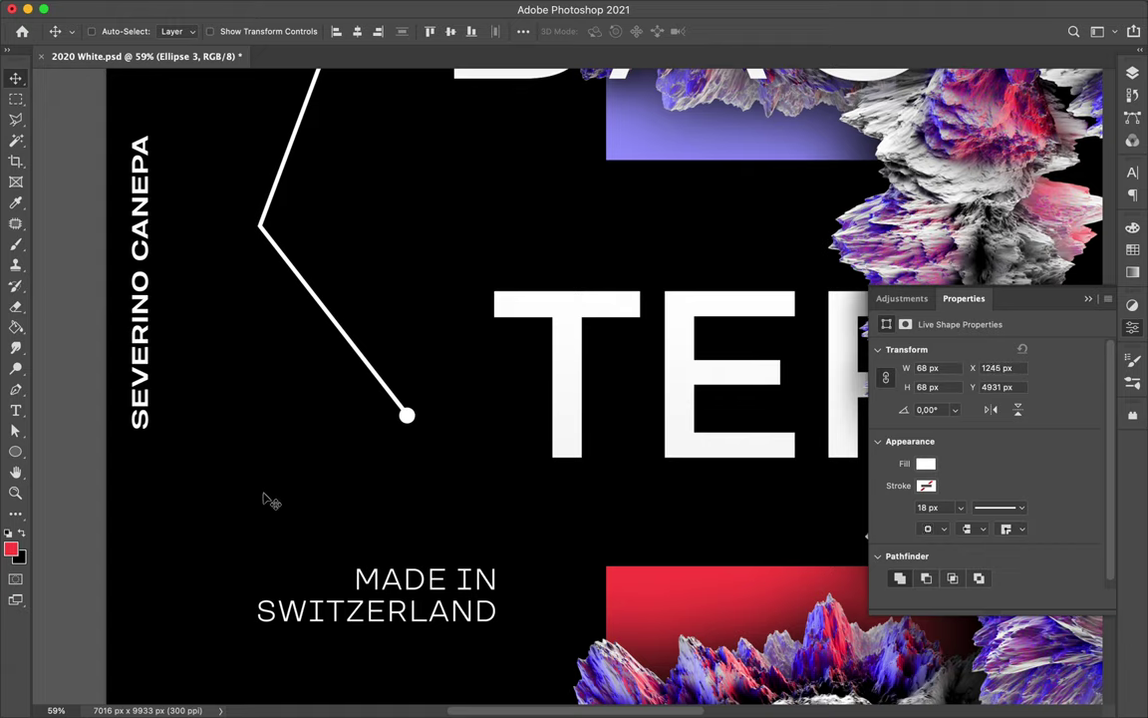
{"action": "scroll", "coordinate": [269, 499], "scroll_direction": "up", "scroll_amount": 3}
{"action": "left_click_drag", "start_coordinate": [404, 550], "coordinate": [259, 364]}
{"action": "scroll", "coordinate": [259, 364], "scroll_direction": "up", "scroll_amount": 5}
{"action": "left_click_drag", "start_coordinate": [175, 615], "coordinate": [346, 151]}
{"action": "scroll", "coordinate": [356, 269], "scroll_direction": "down", "scroll_amount": 4}
Step: Turn the top-end dot into a resized ring node
{"action": "left_click", "coordinate": [217, 237], "text": "ctrl"}
{"action": "scroll", "coordinate": [218, 248], "scroll_direction": "up", "scroll_amount": 5}
{"action": "key", "text": "a"}
{"action": "left_click", "coordinate": [237, 31]}
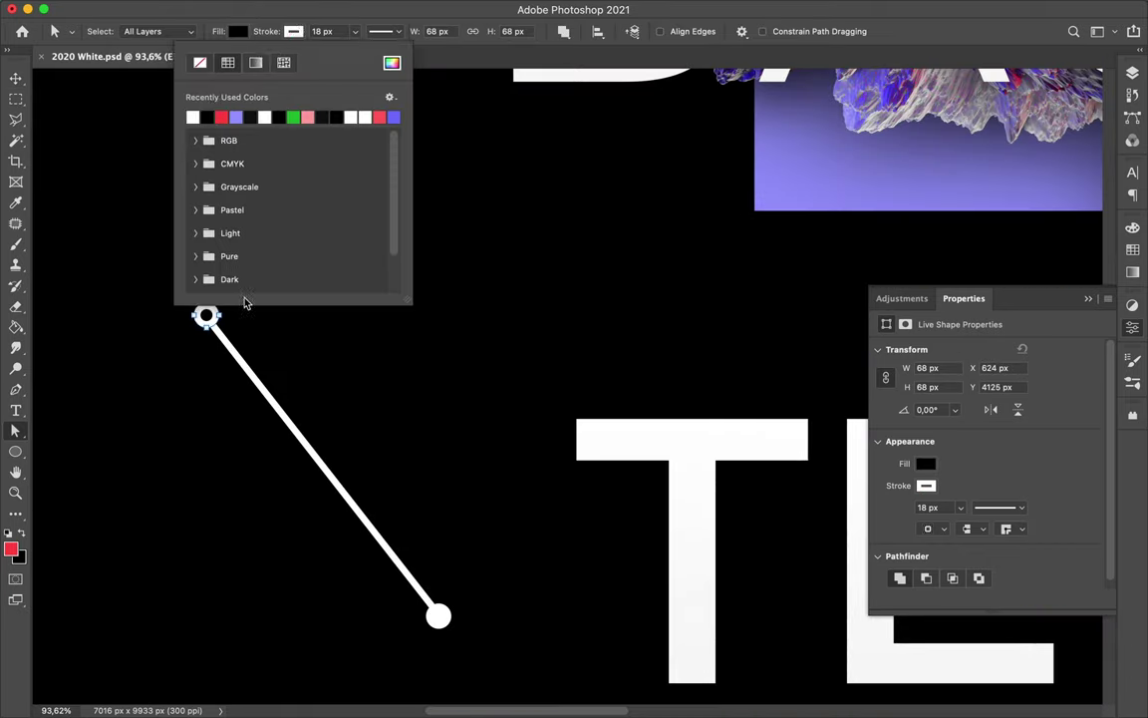
{"action": "key", "text": "v"}
{"action": "key", "text": "ctrl+t"}
{"action": "key", "text": "Return"}
Step: Shift the copied artwork's Hue/Saturation colours toward pink and blue
{"action": "scroll", "coordinate": [232, 344], "scroll_direction": "down", "scroll_amount": 5}
{"action": "scroll", "coordinate": [558, 379], "scroll_direction": "up", "scroll_amount": 1}
{"action": "scroll", "coordinate": [558, 378], "scroll_direction": "down", "scroll_amount": 1}
{"action": "scroll", "coordinate": [980, 506], "scroll_direction": "up", "scroll_amount": 10}
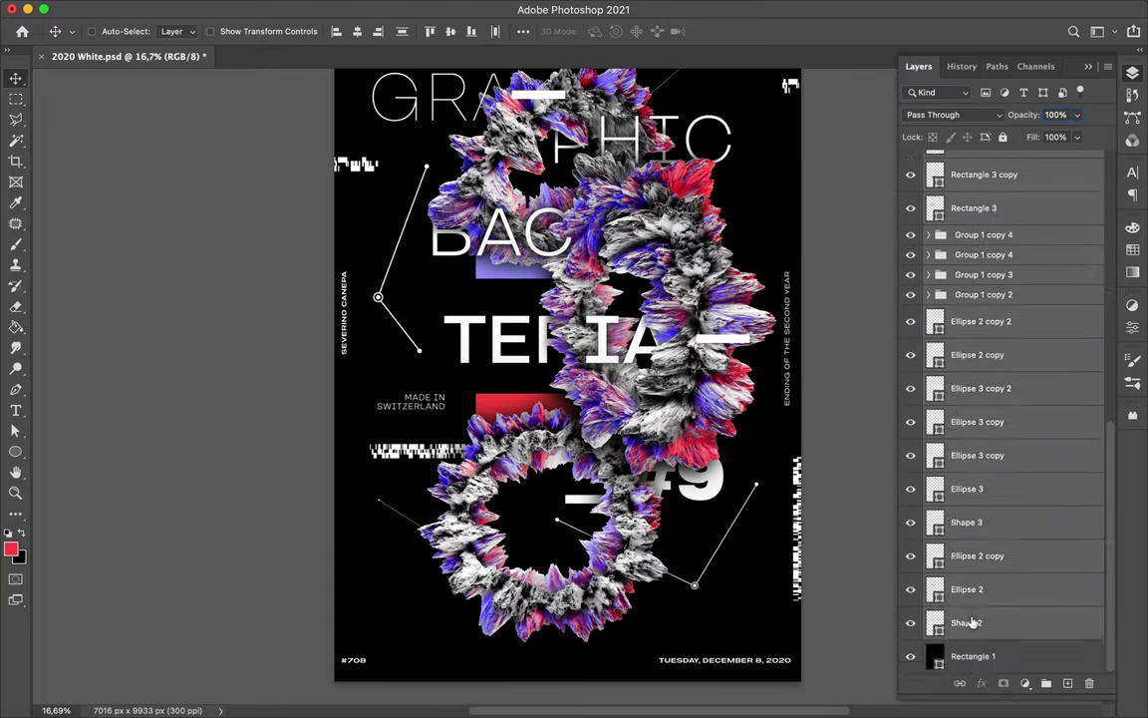
{"action": "mouse_move", "coordinate": [986, 412]}
{"action": "left_mouse_down"}
{"action": "mouse_move", "coordinate": [1047, 410]}
{"action": "mouse_move", "coordinate": [986, 412]}
{"action": "left_mouse_up"}
Step: Stamp a merged copy of the poster and apply High Pass at 117.8 pixels radius
{"action": "key", "text": "ctrl+e"}
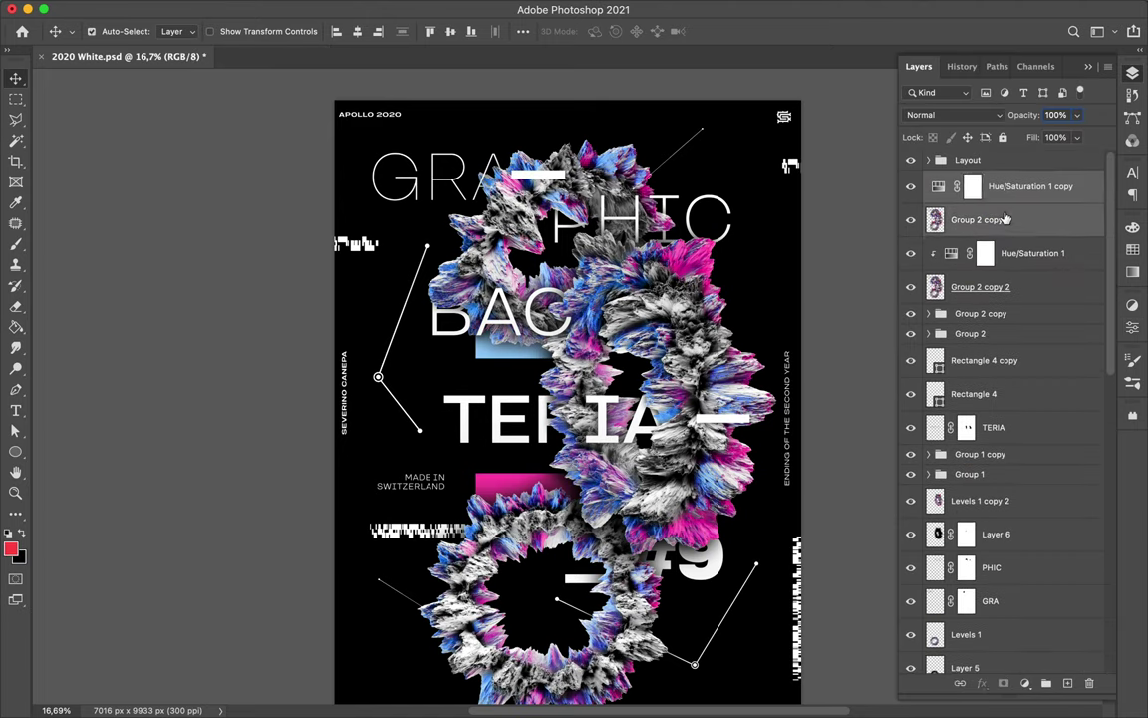
{"action": "key", "text": "ctrl+j"}
{"action": "left_click", "coordinate": [444, 8]}
{"action": "left_click", "coordinate": [678, 432]}
{"action": "left_click_drag", "start_coordinate": [105, 255], "coordinate": [80, 255]}
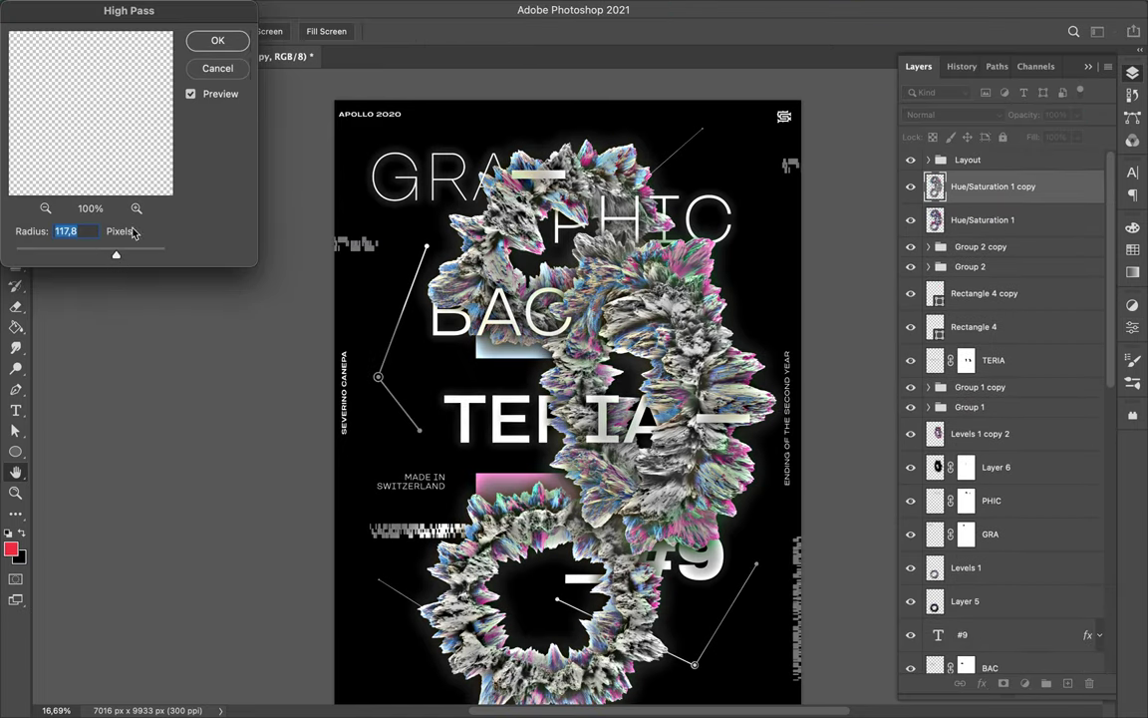
{"action": "left_click", "coordinate": [217, 39]}
Step: Blend the High Pass layer as Luminosity at 10% fill and save the poster
{"action": "left_click", "coordinate": [954, 115]}
{"action": "left_click", "coordinate": [945, 555]}
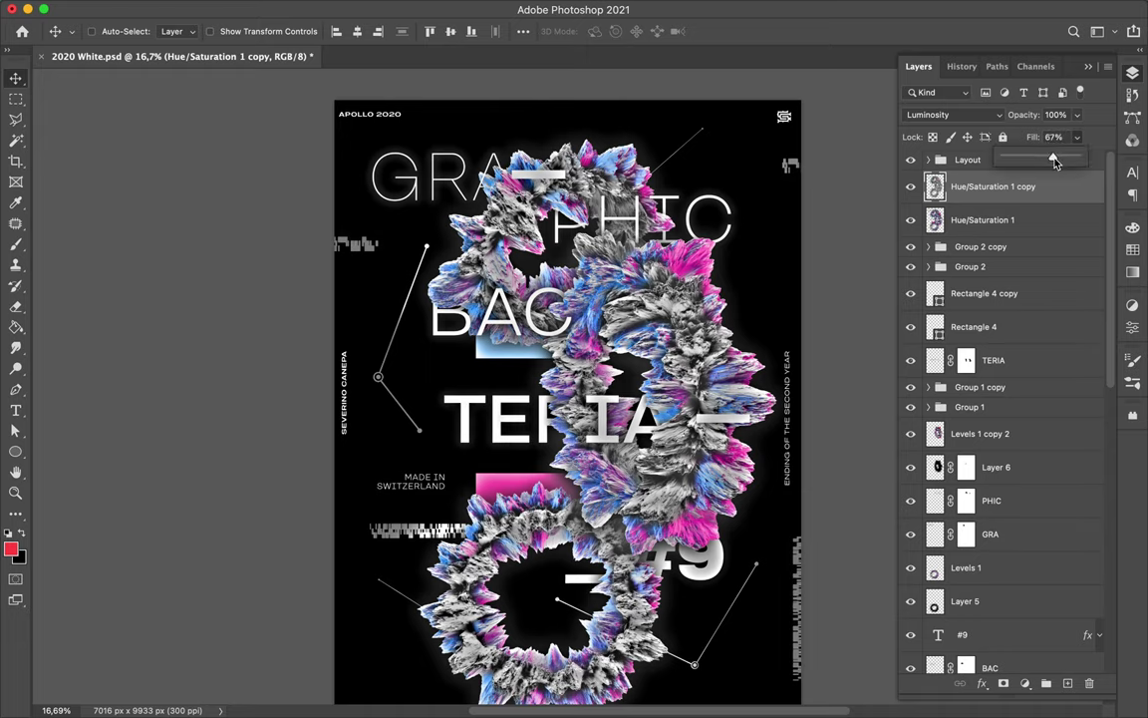
{"action": "left_click_drag", "start_coordinate": [1077, 136], "coordinate": [1046, 161]}
{"action": "key", "text": "ctrl+s"}
{"action": "left_click", "coordinate": [835, 13]}
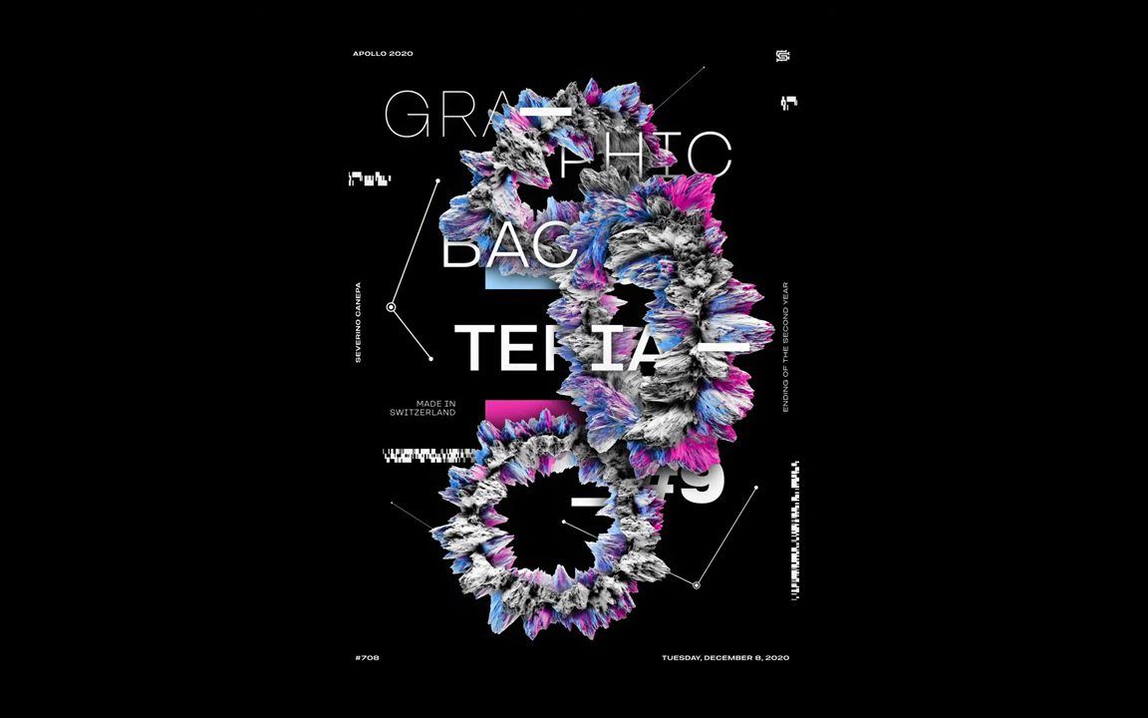